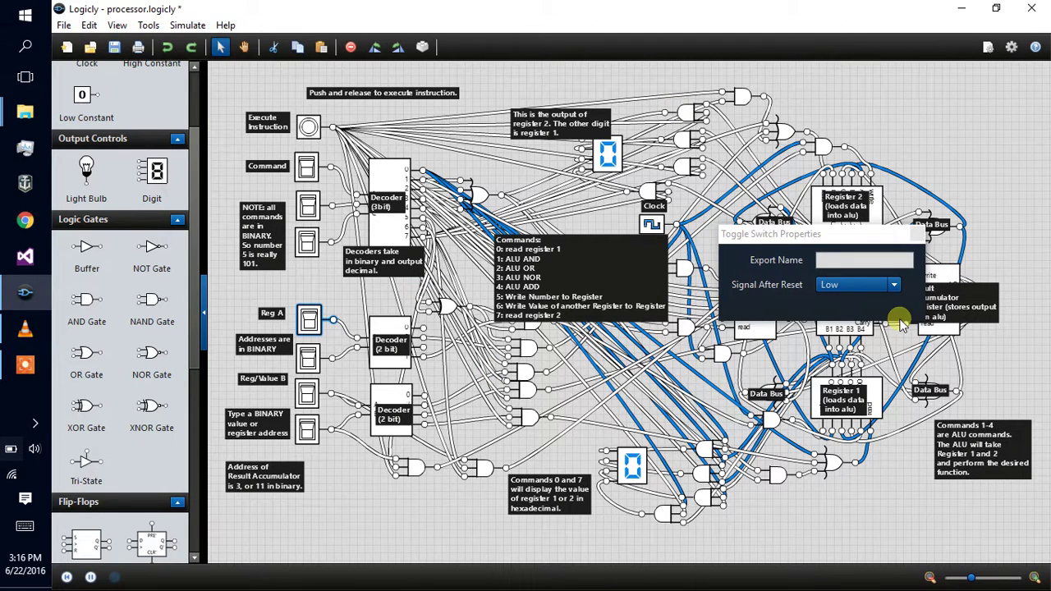
# Dismiss the Toggle Switch Properties panel to bring back the full processor circuit view.
pyautogui.hotkey('ctrl', 's')
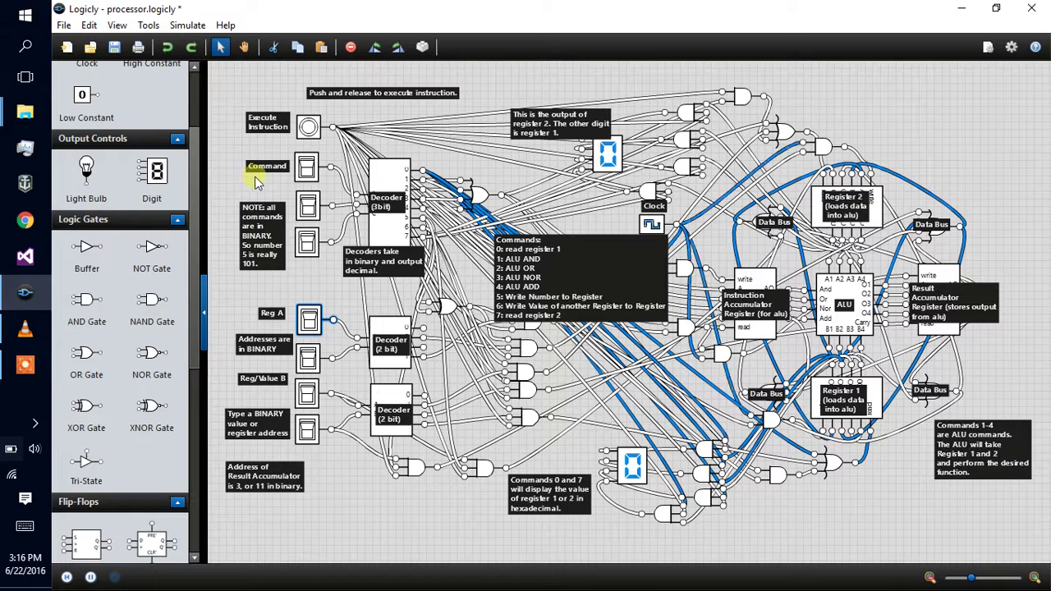
# Inspect the binary NOTE label's text, then execute the current instruction.
pyautogui.click(279, 218)
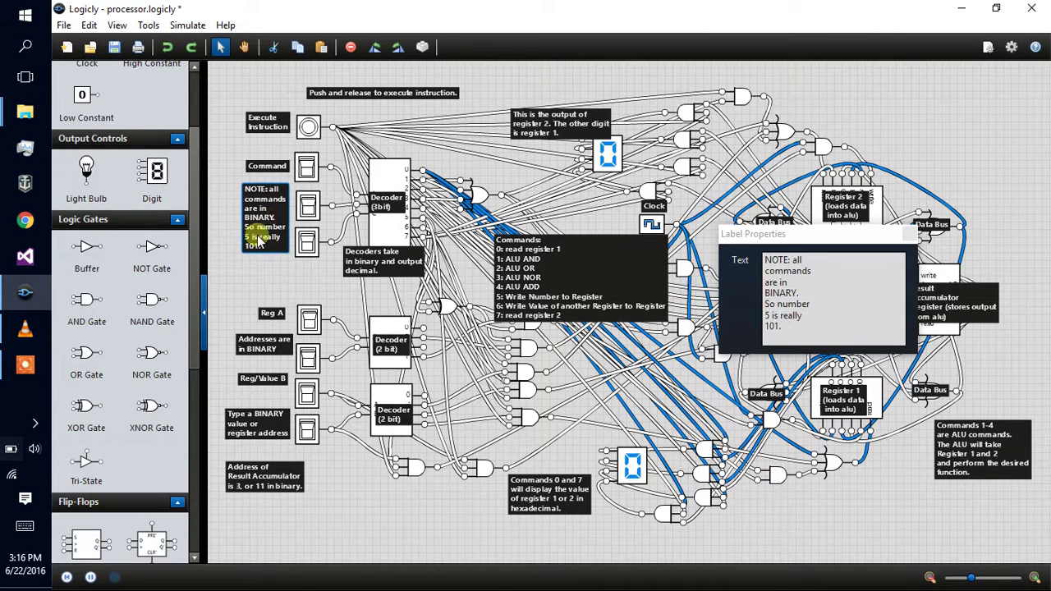
pyautogui.click(908, 234)
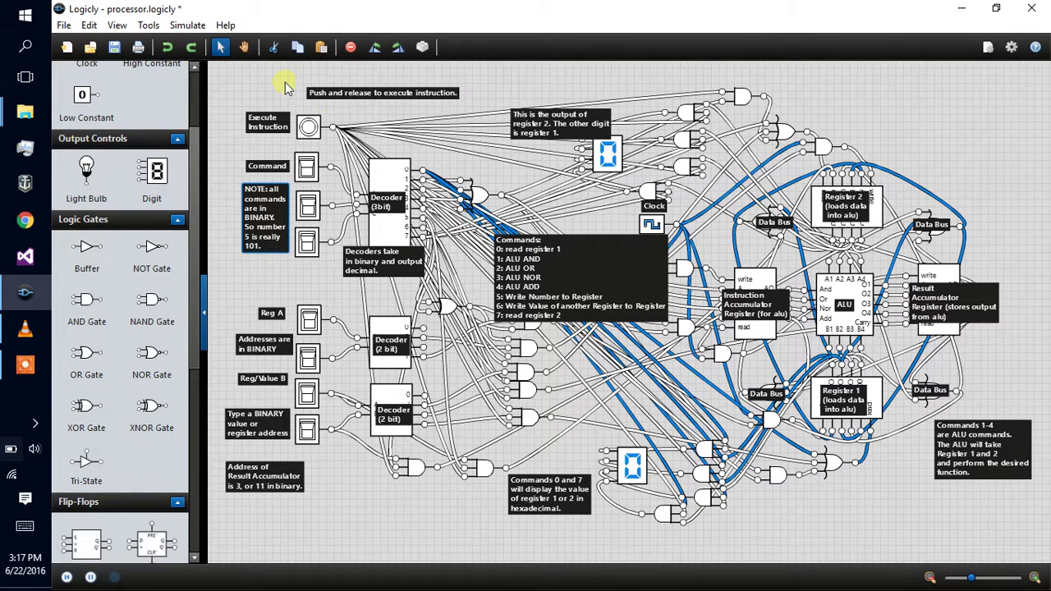
pyautogui.click(309, 127)
# Execute with the first two command bits on, then leave the command at 010.
pyautogui.click(306, 167)
pyautogui.click(308, 207)
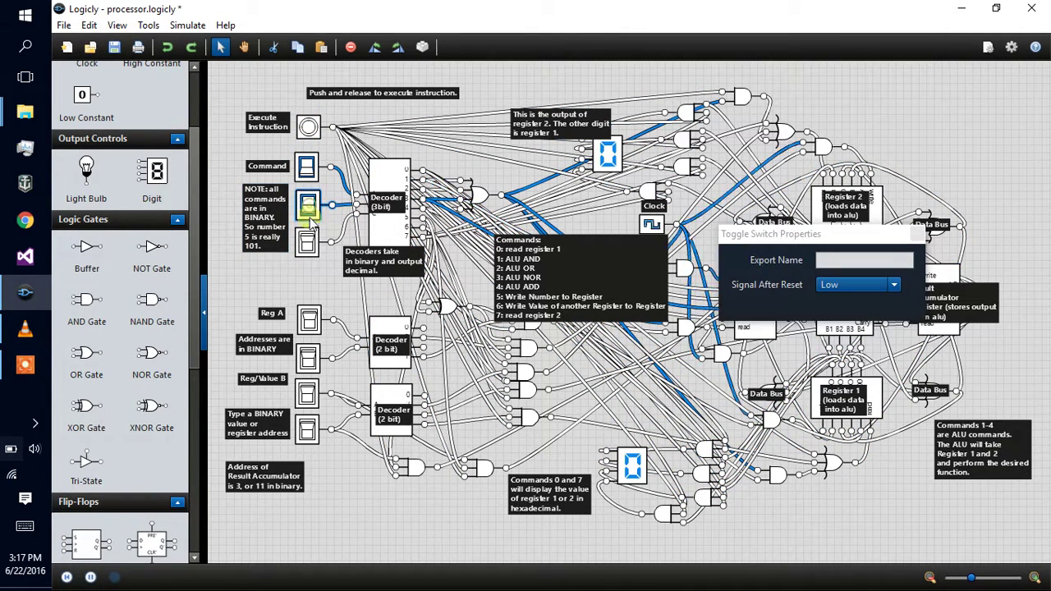
pyautogui.click(308, 127)
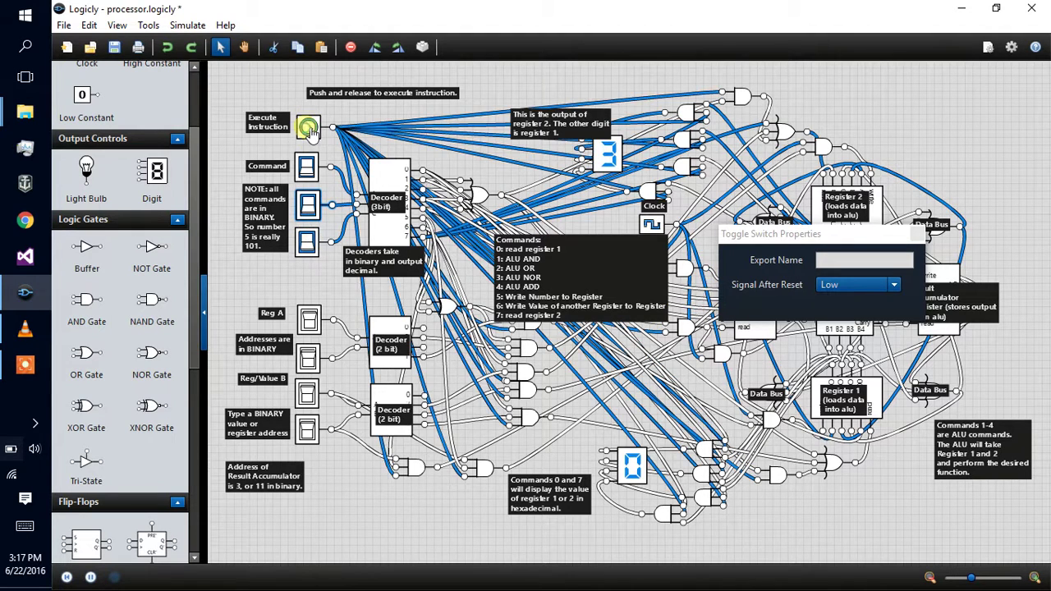
pyautogui.click(306, 168)
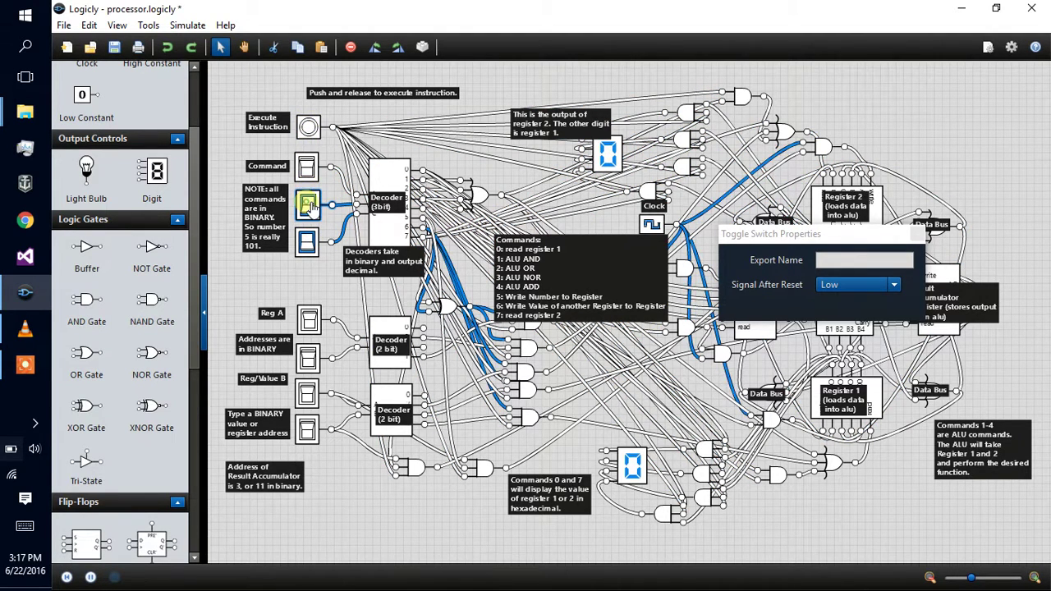
pyautogui.click(307, 242)
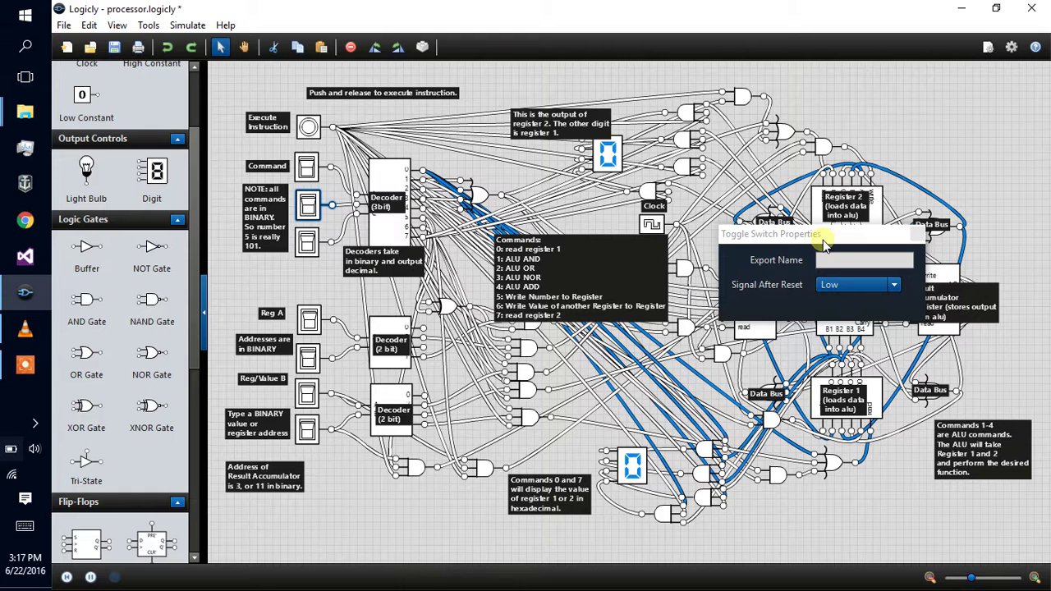
pyautogui.click(919, 234)
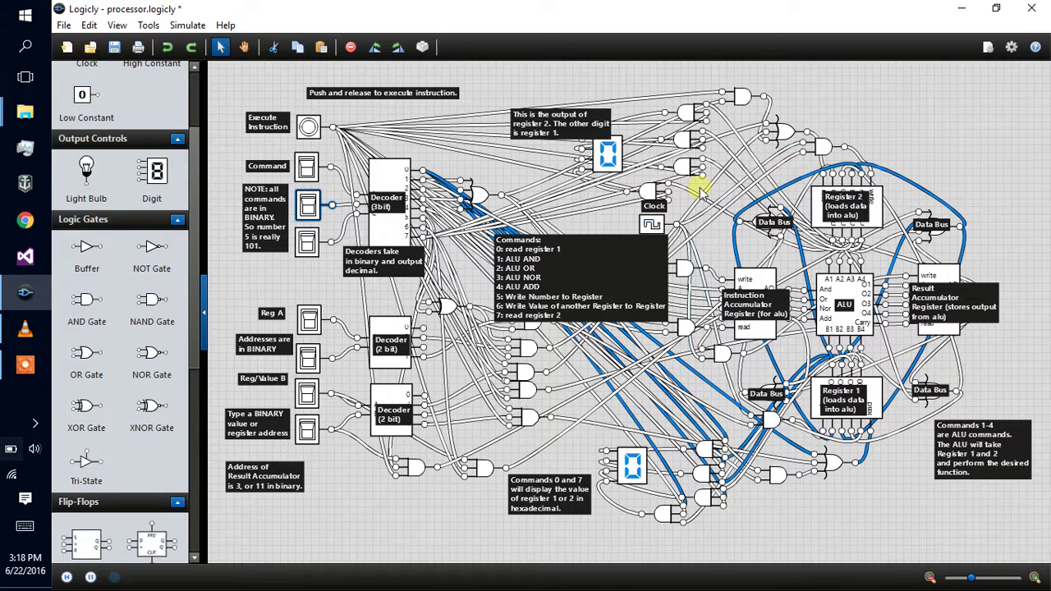
# Run the instruction twice with the third command bit on, then turn that bit off.
pyautogui.click(328, 527)
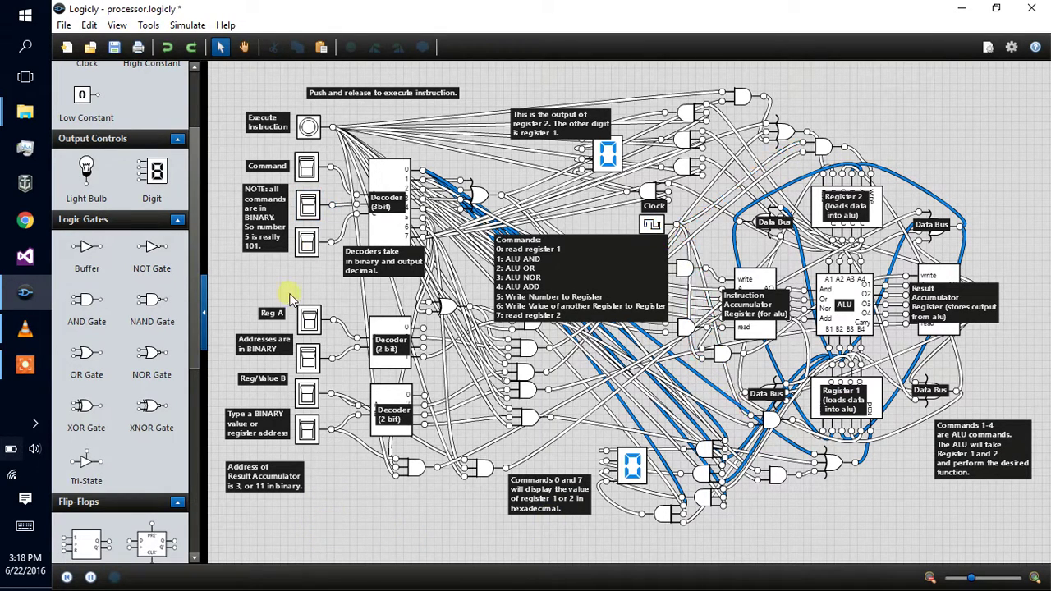
pyautogui.click(306, 241)
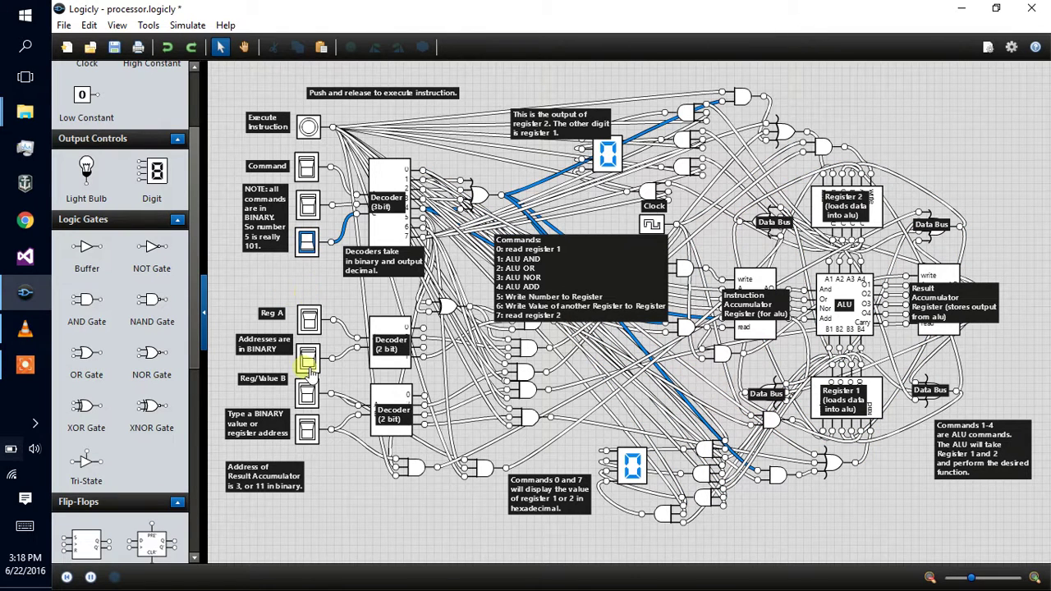
pyautogui.click(313, 130)
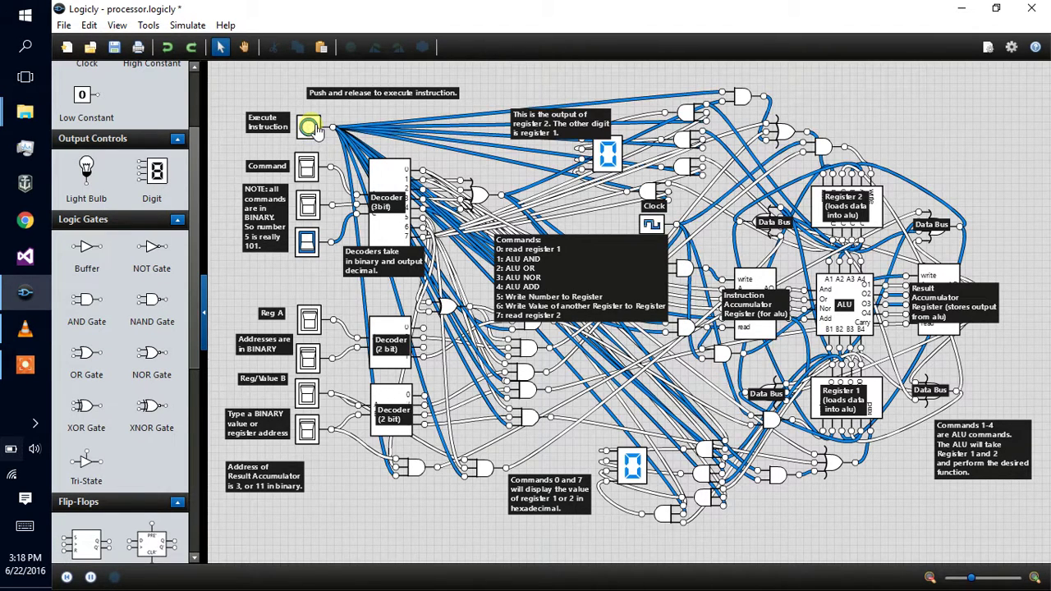
pyautogui.click(314, 129)
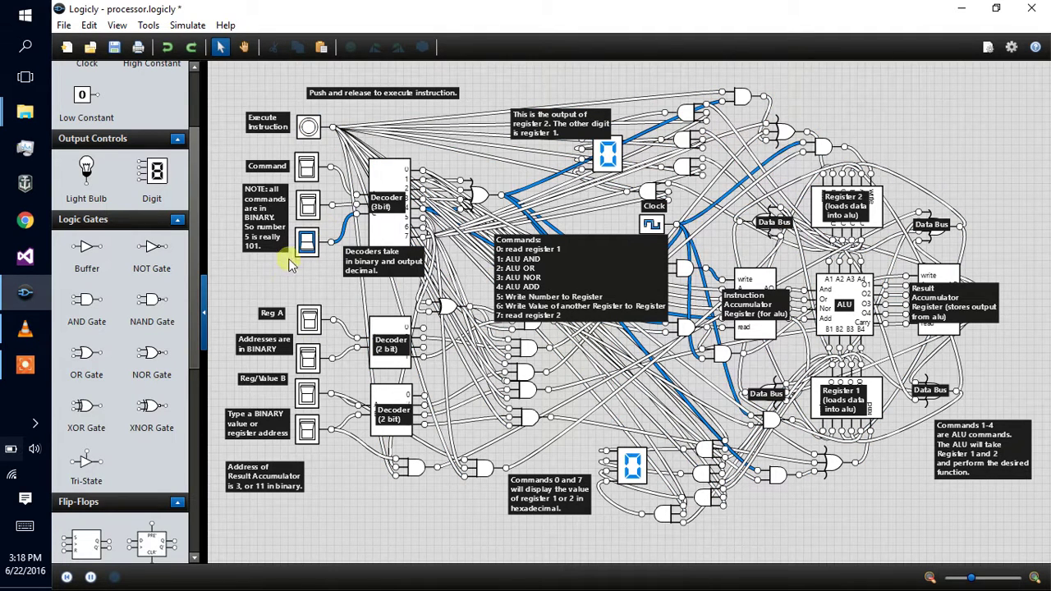
pyautogui.click(309, 242)
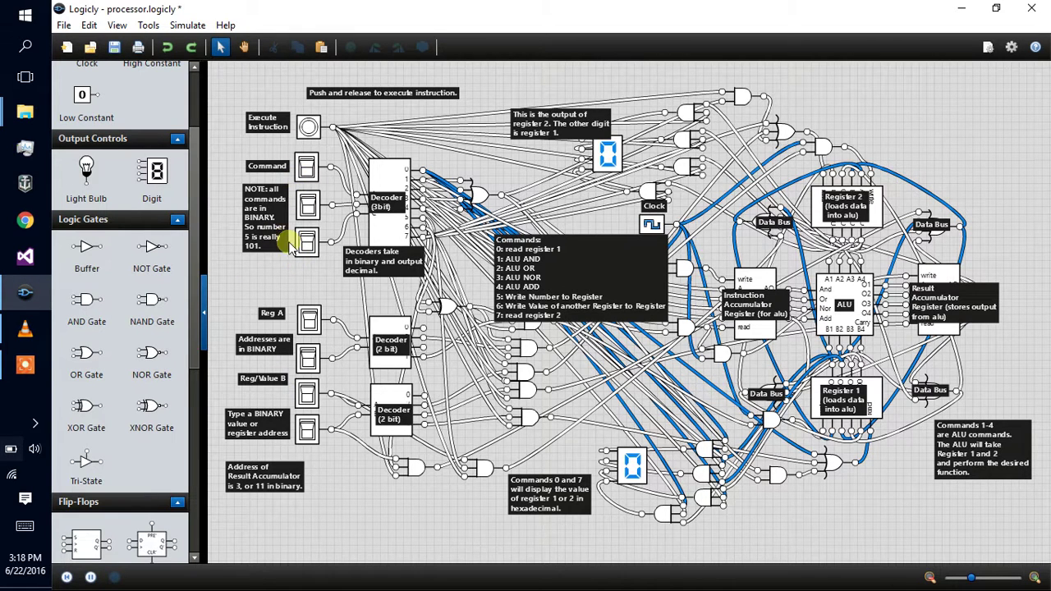
# Set command bits, Reg A and Reg/Value B inputs, execute twice, then clear the middle command bit.
pyautogui.click(308, 205)
pyautogui.click(307, 241)
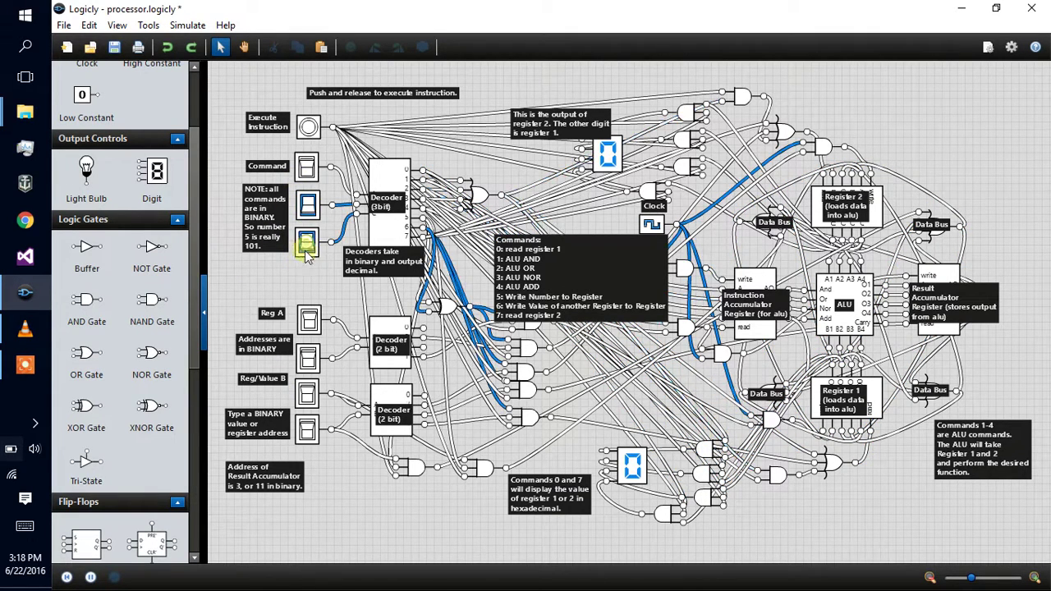
pyautogui.click(309, 322)
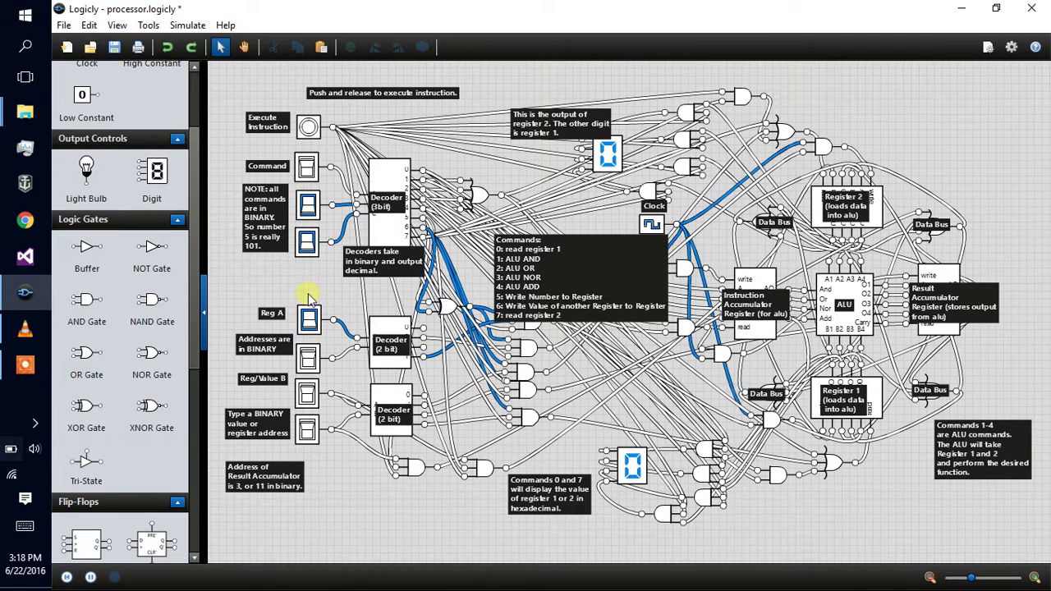
pyautogui.click(310, 321)
pyautogui.click(309, 320)
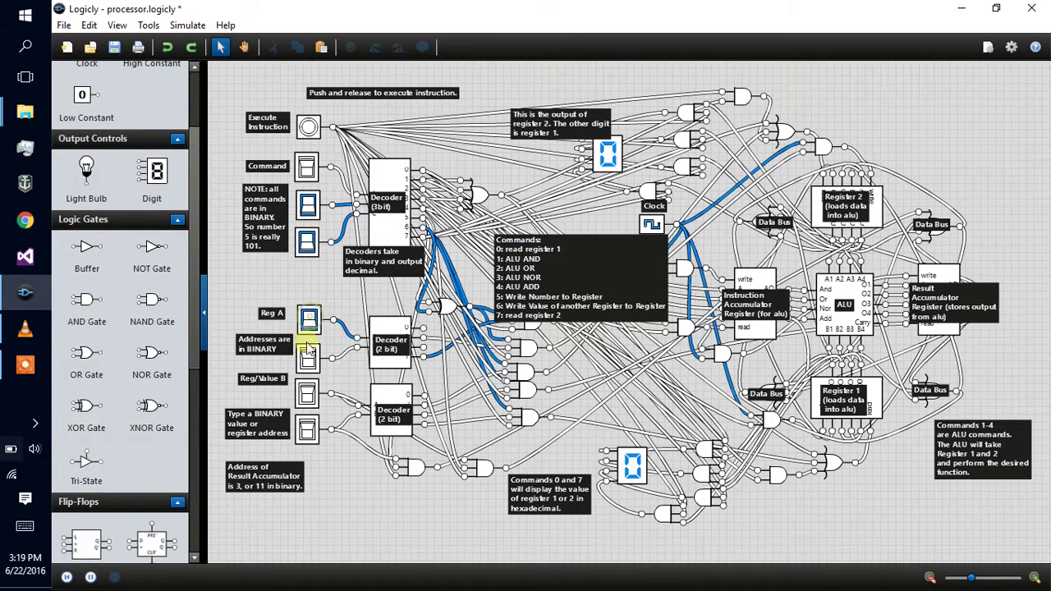
pyautogui.click(306, 395)
pyautogui.click(308, 433)
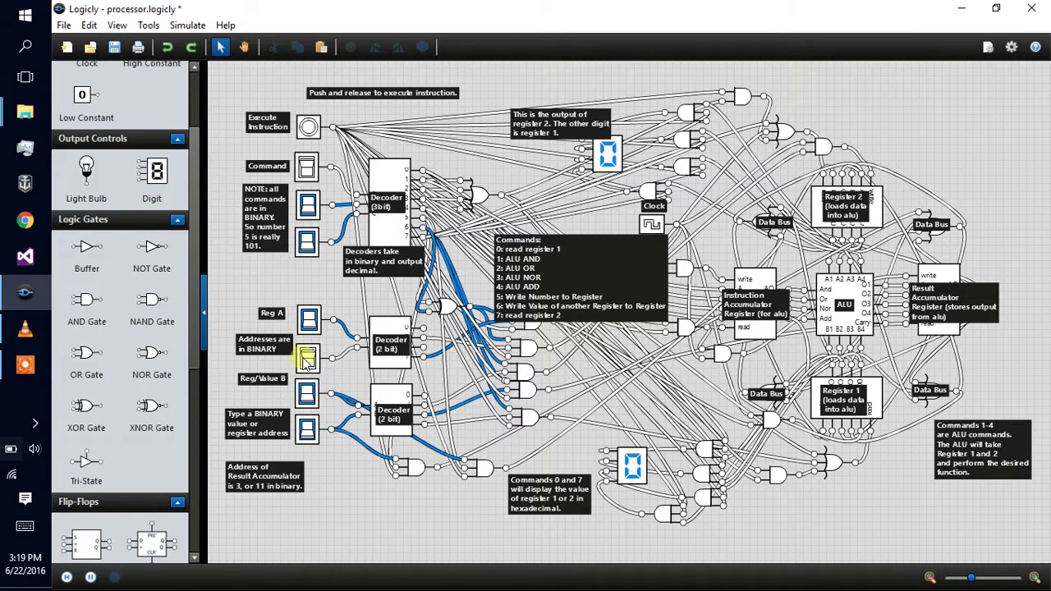
pyautogui.click(309, 128)
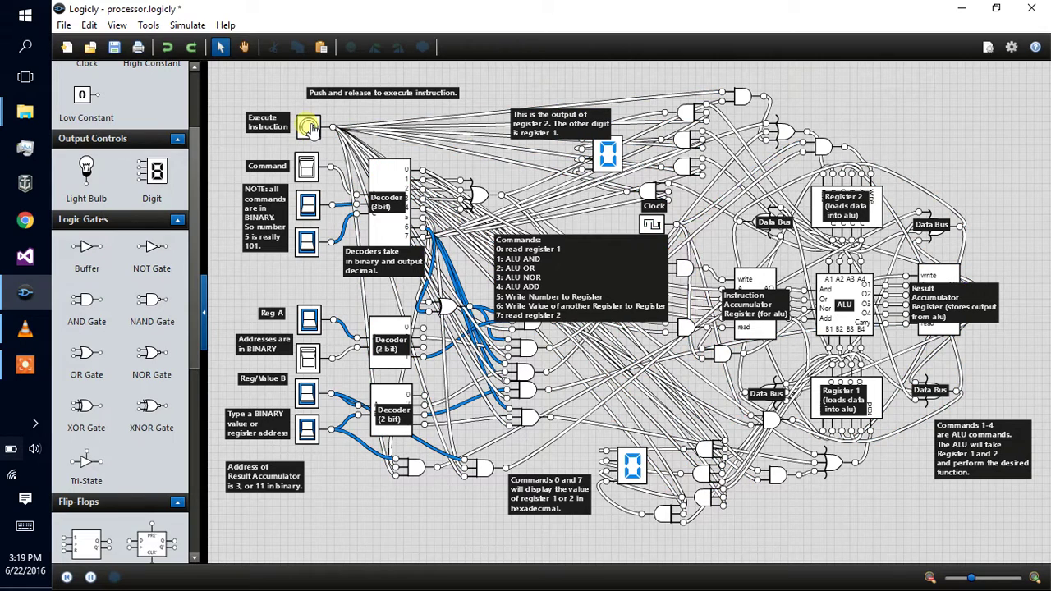
pyautogui.click(310, 129)
pyautogui.click(314, 201)
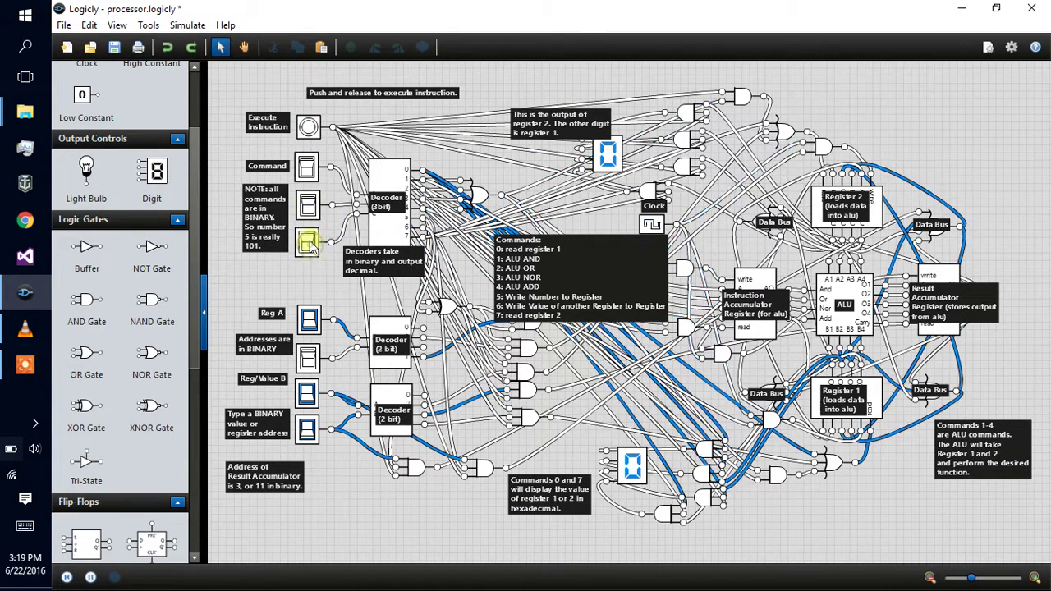
# Execute command 0 to display register 1's value 6, then turn off the Reg/Value B bits.
pyautogui.click(308, 128)
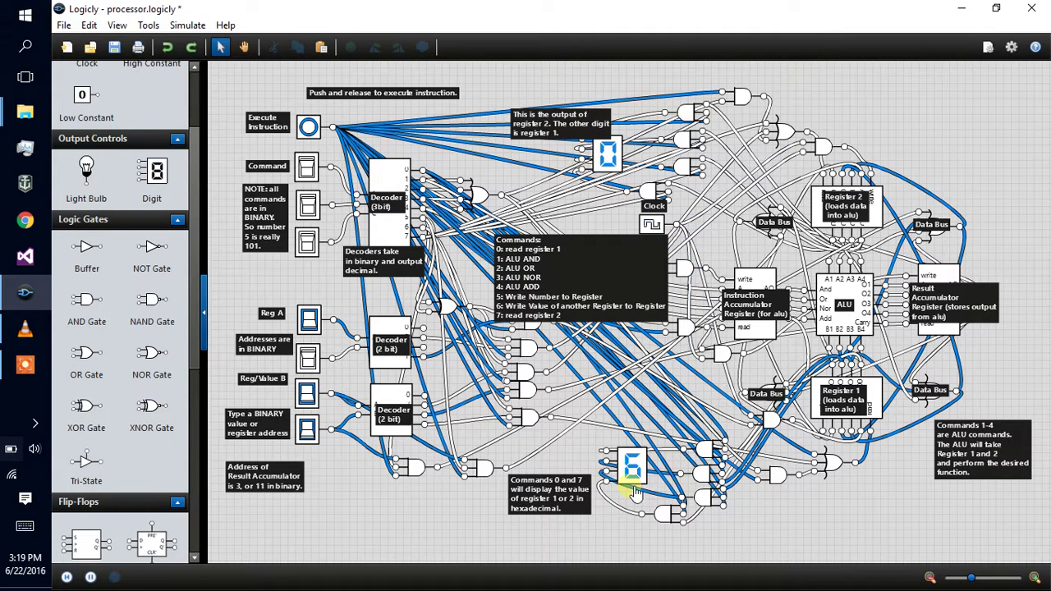
pyautogui.moveTo(632, 491); pyautogui.dragTo(626, 490)
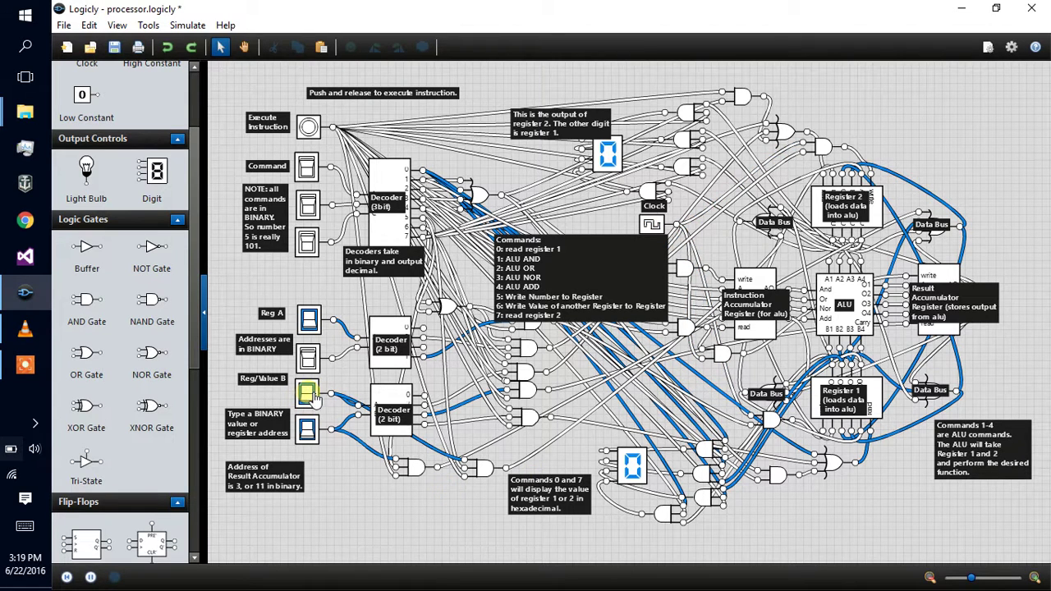
pyautogui.click(310, 395)
pyautogui.click(308, 428)
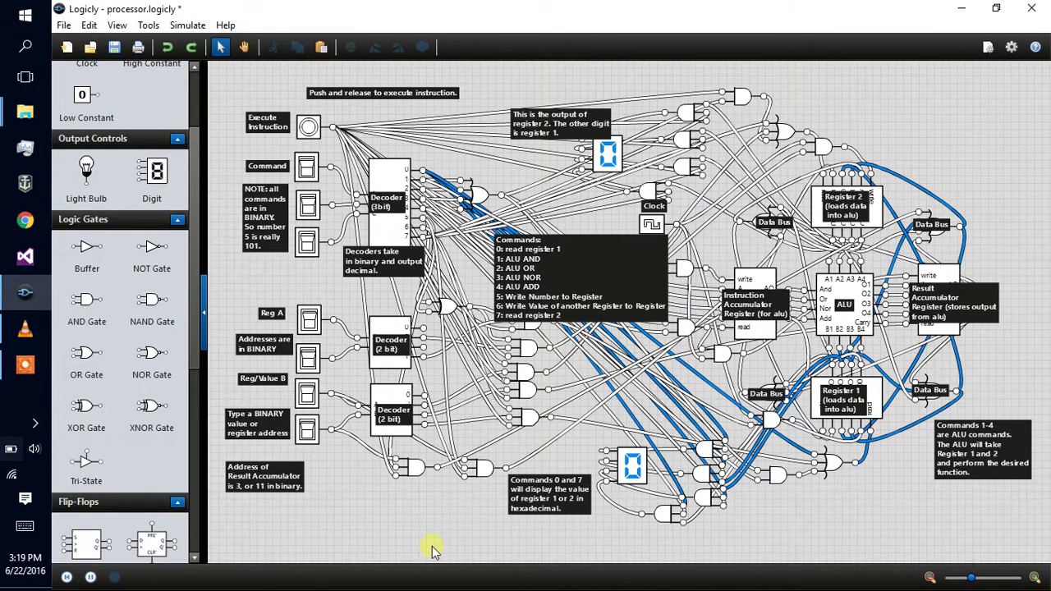
# Try several command codes, settle on only the first command bit on, and execute it.
pyautogui.click(307, 208)
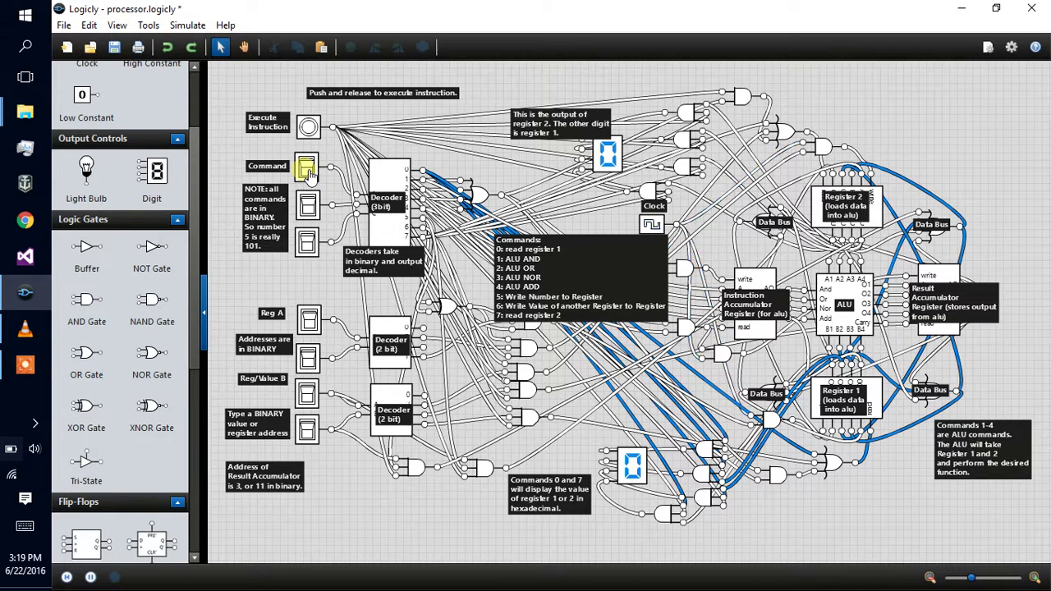
pyautogui.click(305, 171)
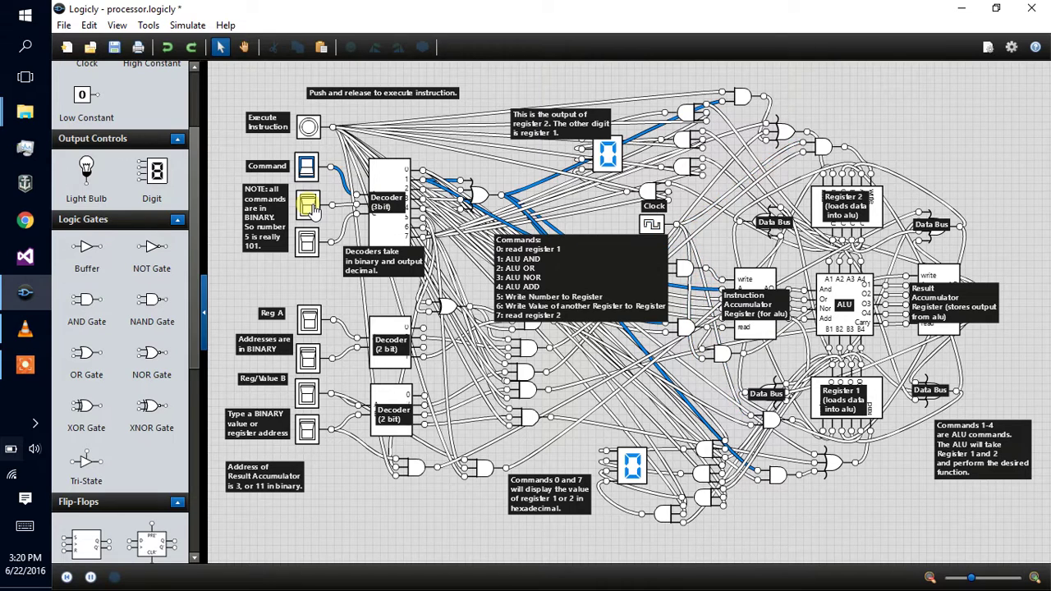
pyautogui.click(308, 206)
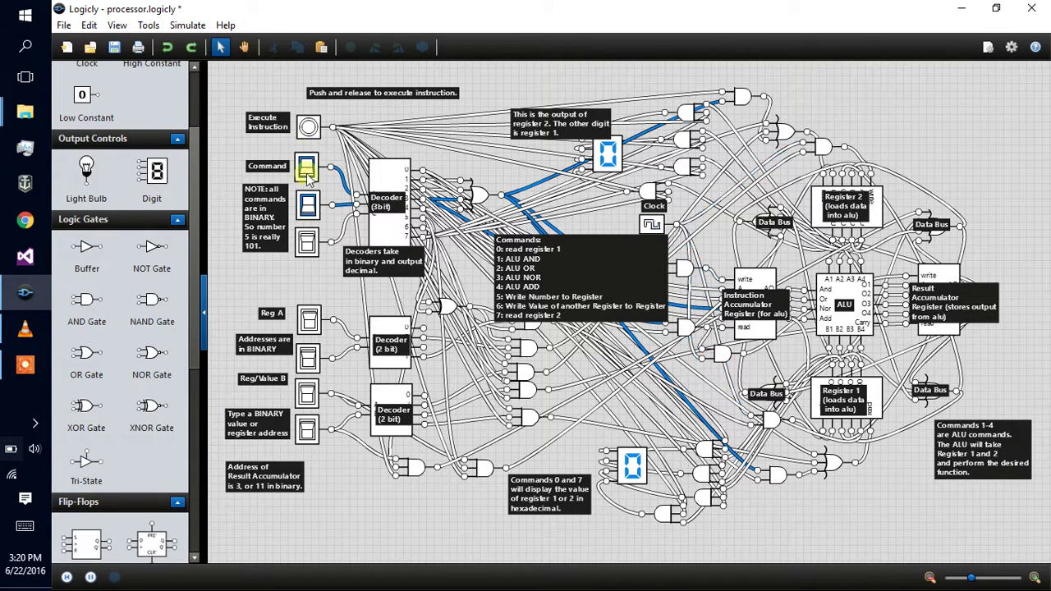
pyautogui.click(308, 206)
pyautogui.click(308, 167)
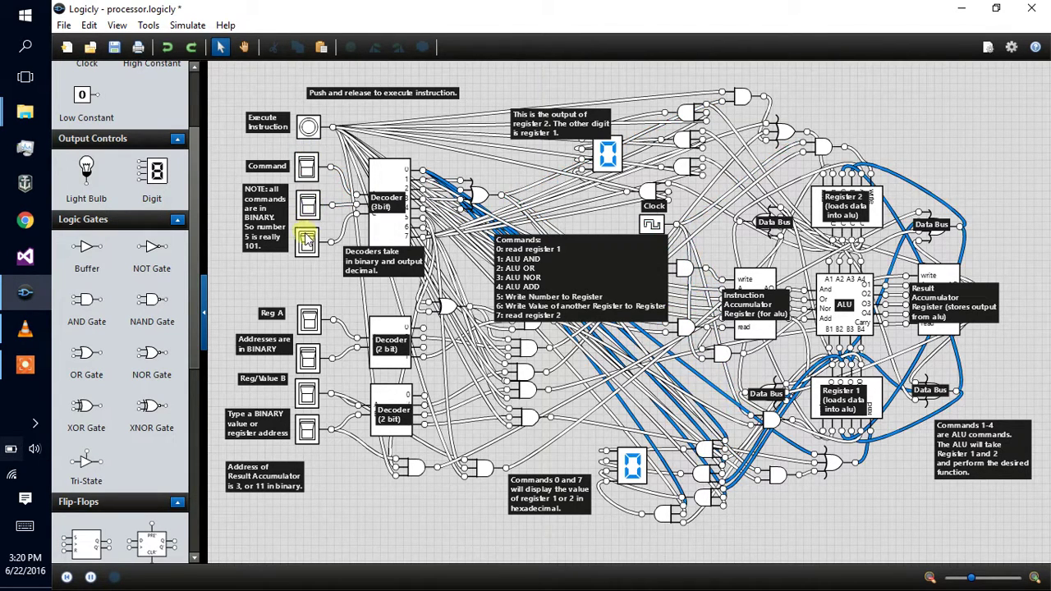
pyautogui.click(308, 242)
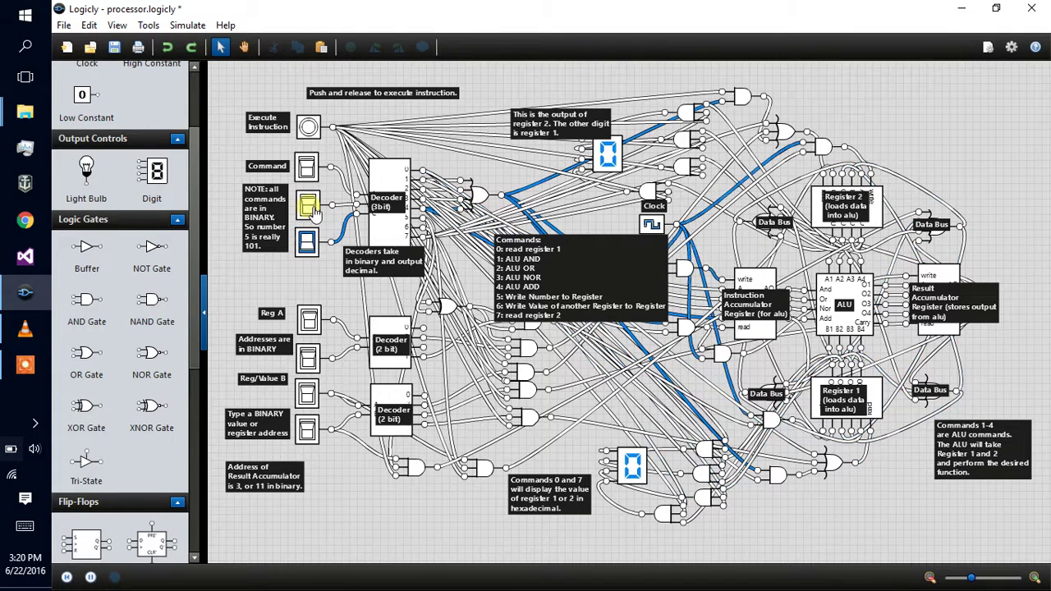
pyautogui.click(308, 206)
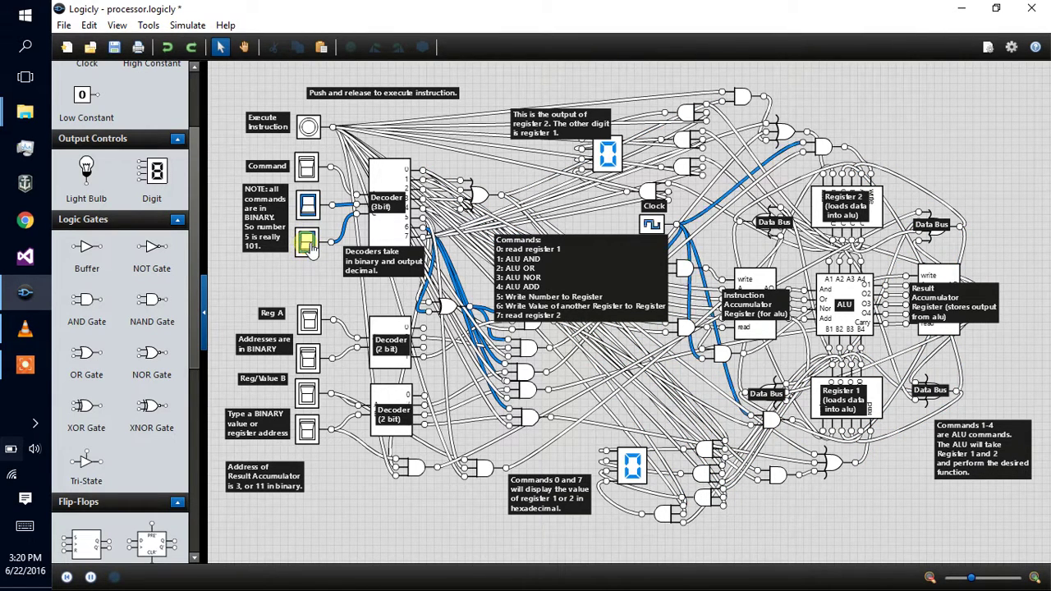
pyautogui.click(309, 246)
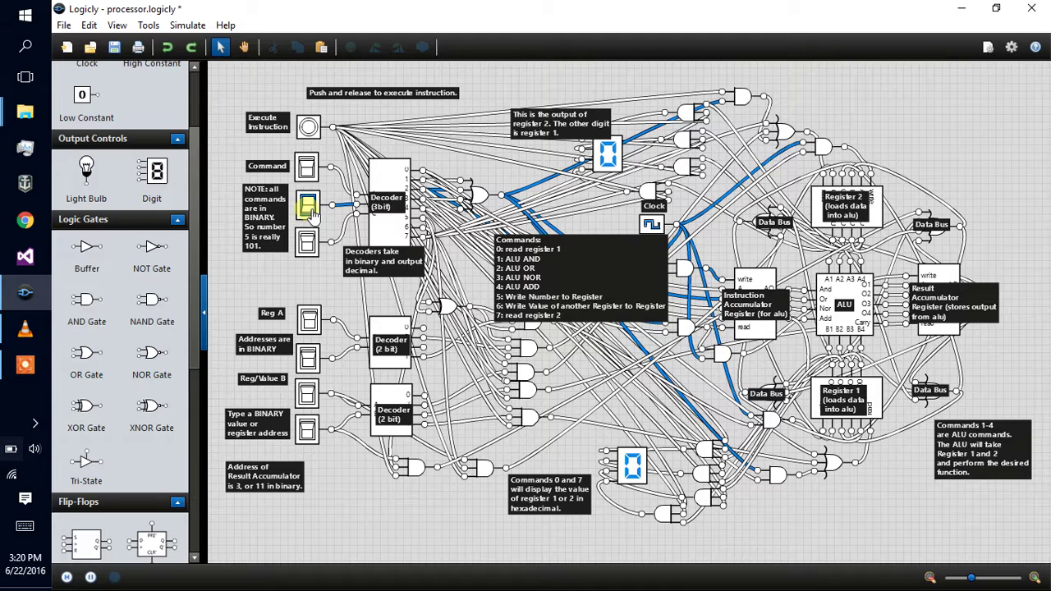
pyautogui.click(310, 210)
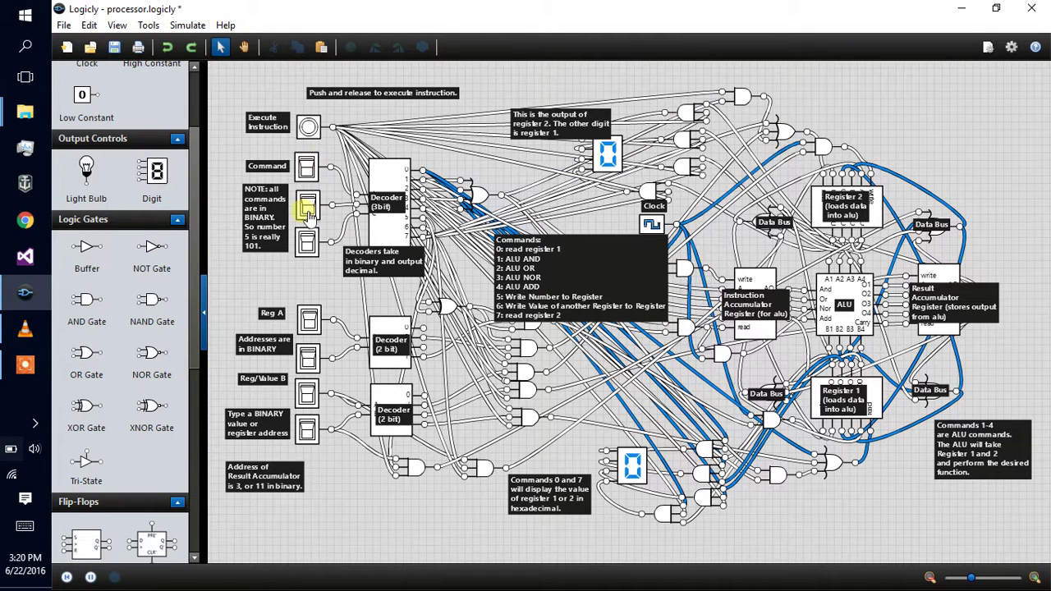
pyautogui.click(308, 167)
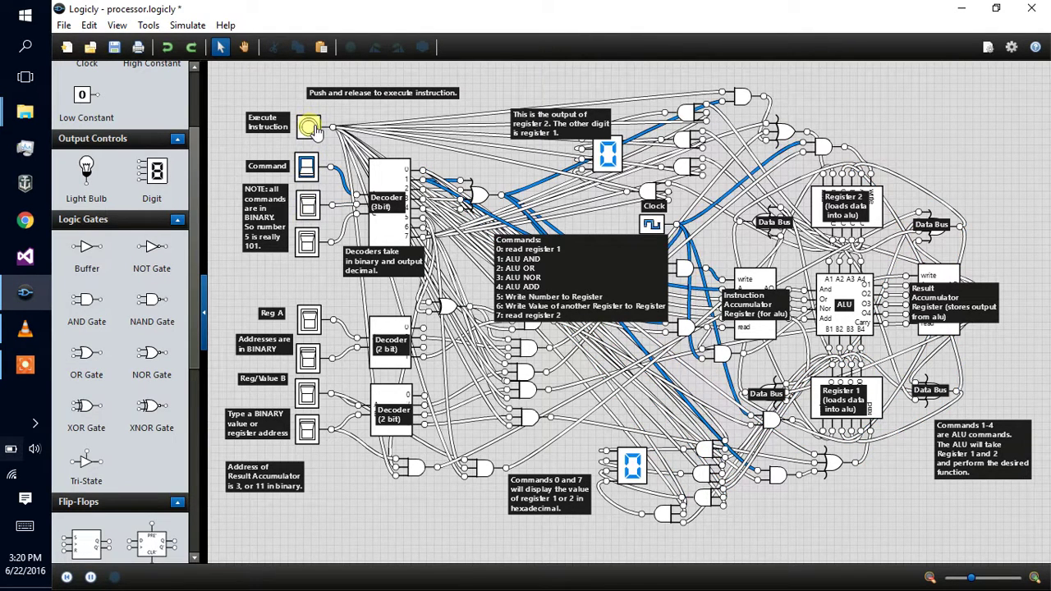
pyautogui.click(310, 128)
# Execute an instruction with the first command bit on, then clear that bit.
pyautogui.click(306, 167)
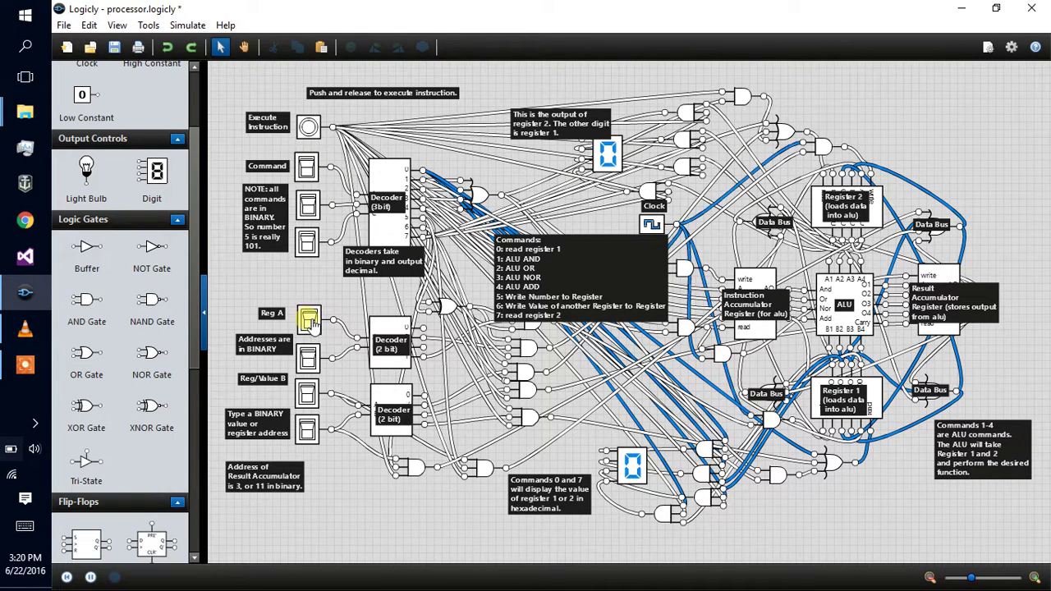
pyautogui.click(307, 168)
pyautogui.click(310, 126)
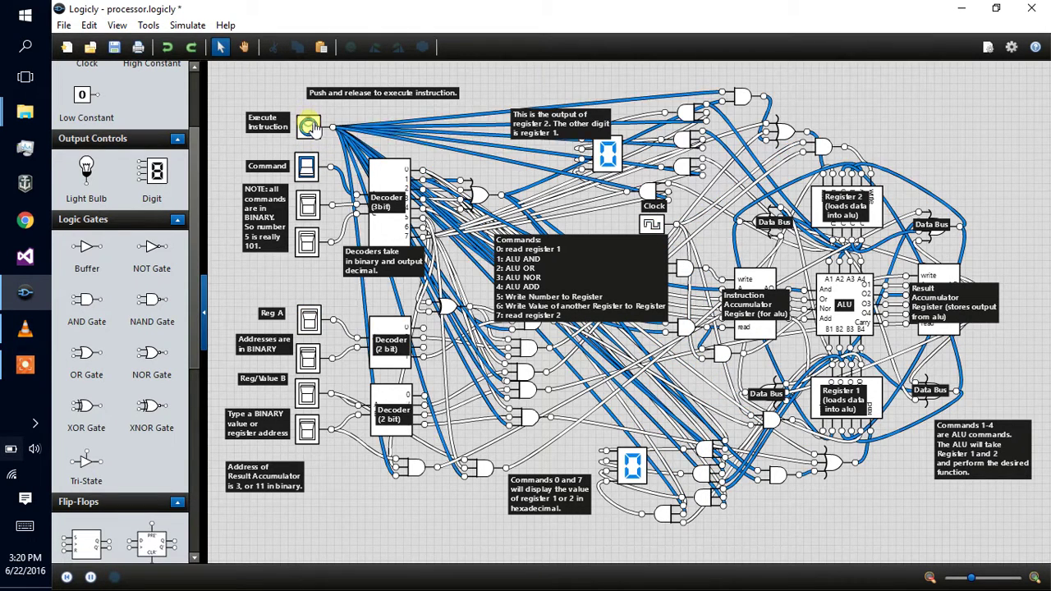
pyautogui.click(308, 167)
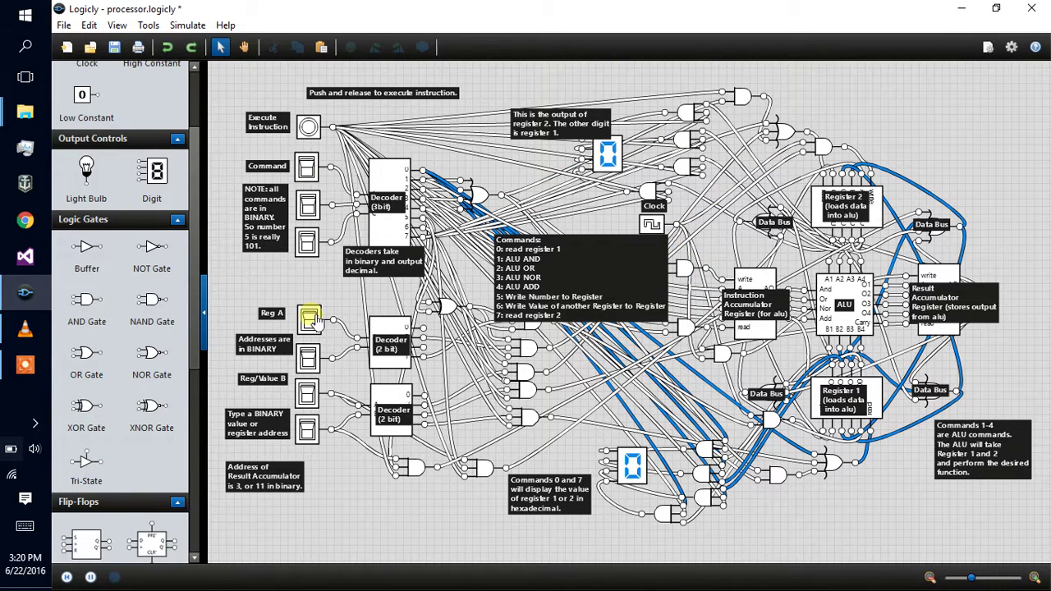
# Set Reg/Value B and address bits, then run command 111 to show register 2's value 2.
pyautogui.click(307, 394)
pyautogui.click(307, 428)
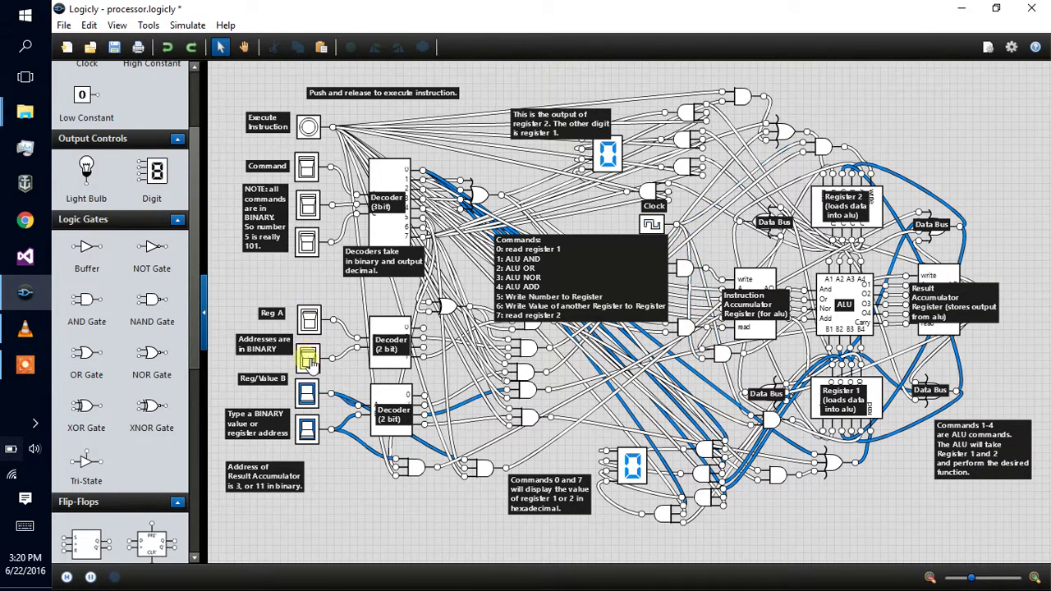
pyautogui.click(307, 357)
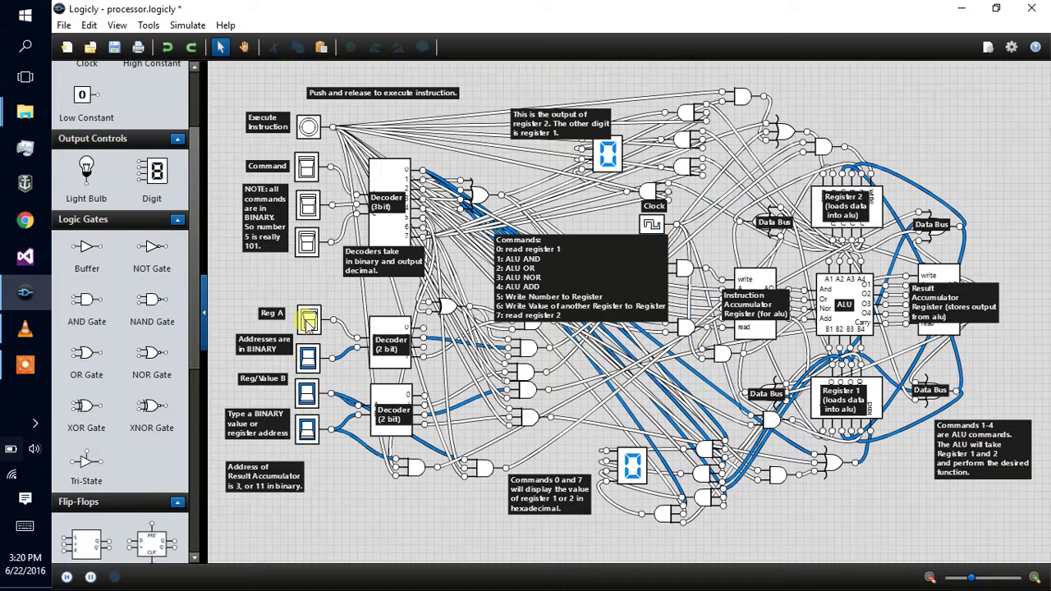
pyautogui.click(307, 205)
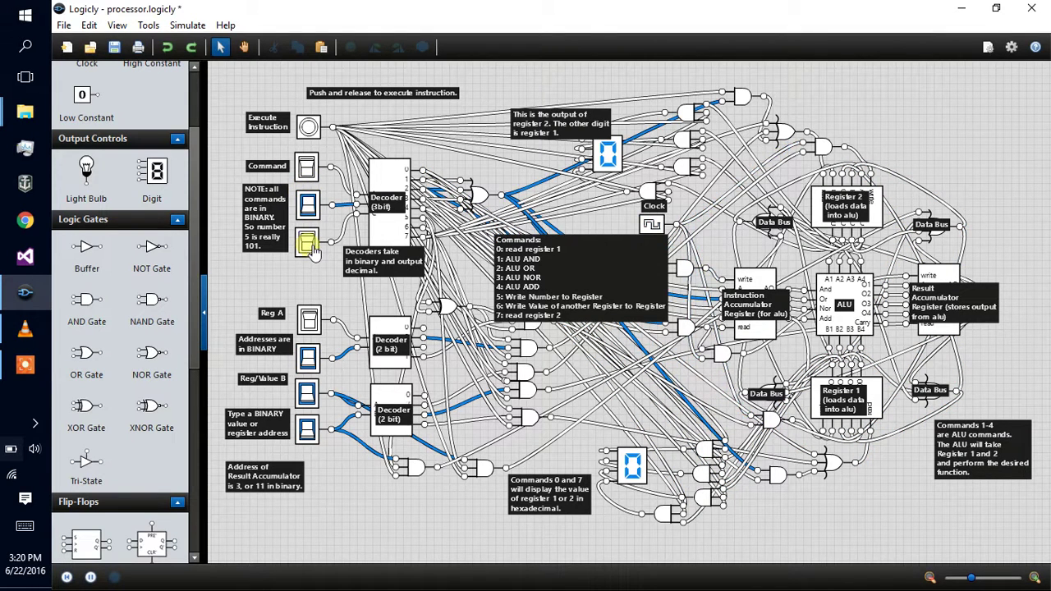
pyautogui.click(309, 128)
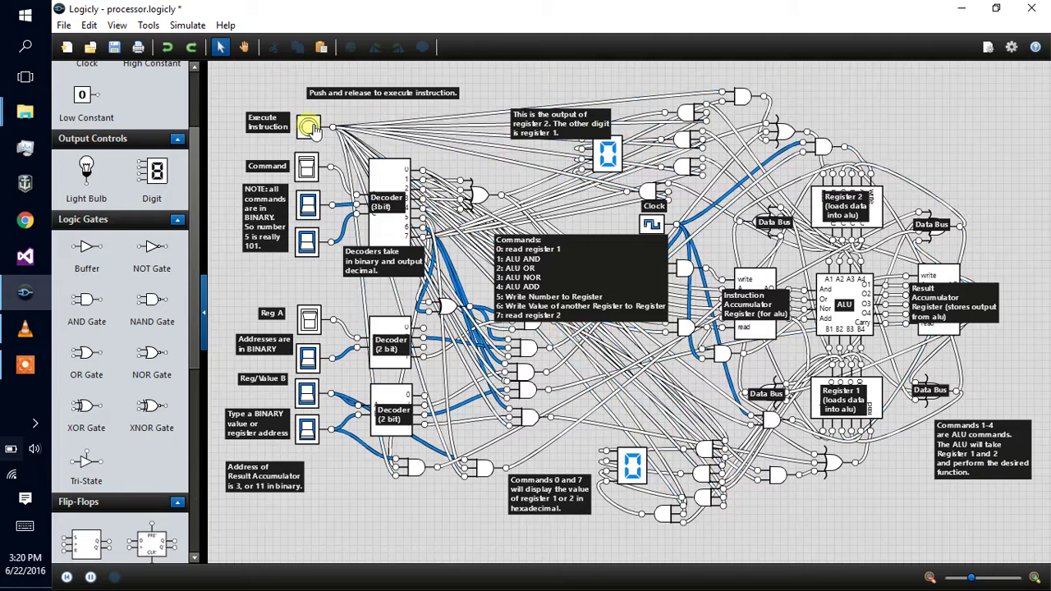
pyautogui.click(311, 167)
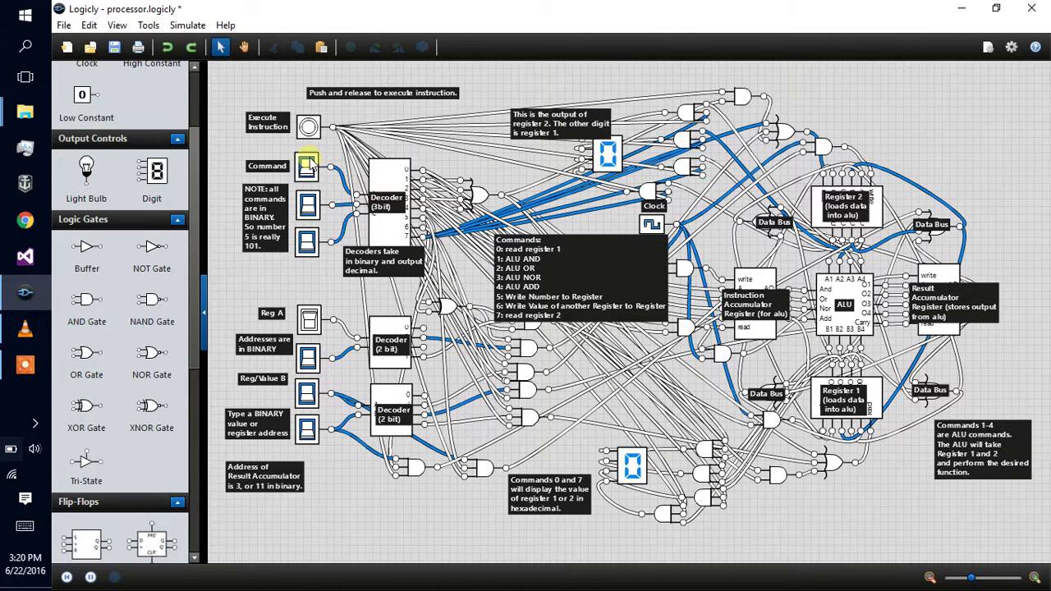
pyautogui.click(311, 128)
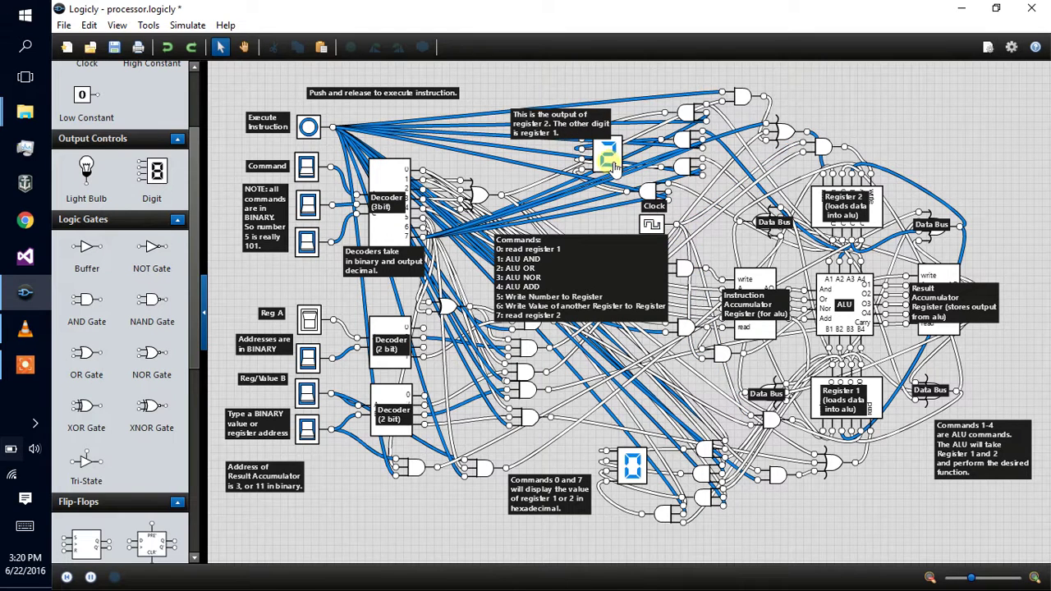
pyautogui.click(308, 137)
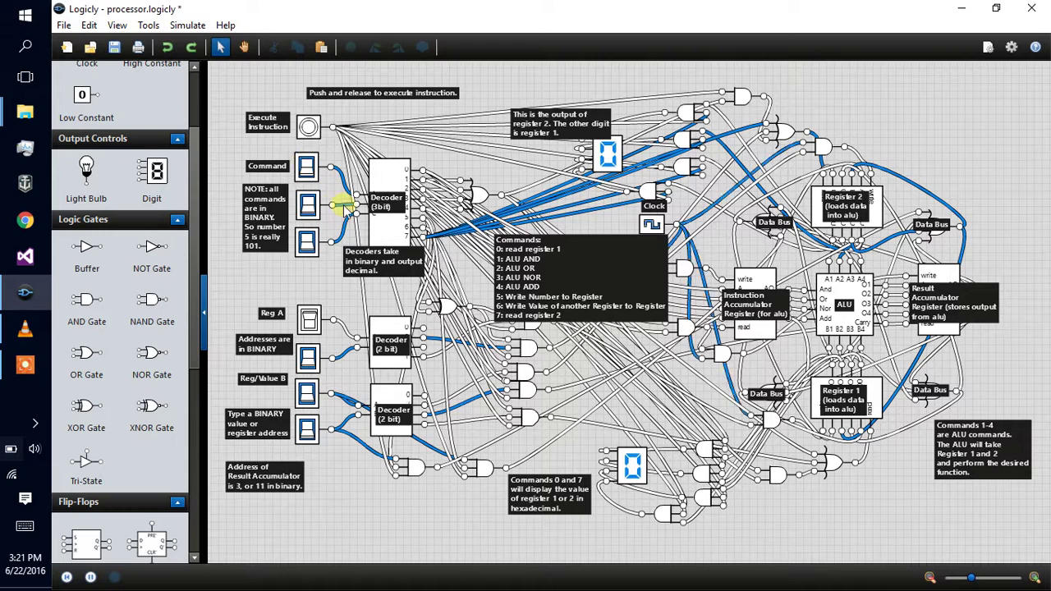
# Cycle through several command codes, executing the instruction after each change.
pyautogui.click(307, 241)
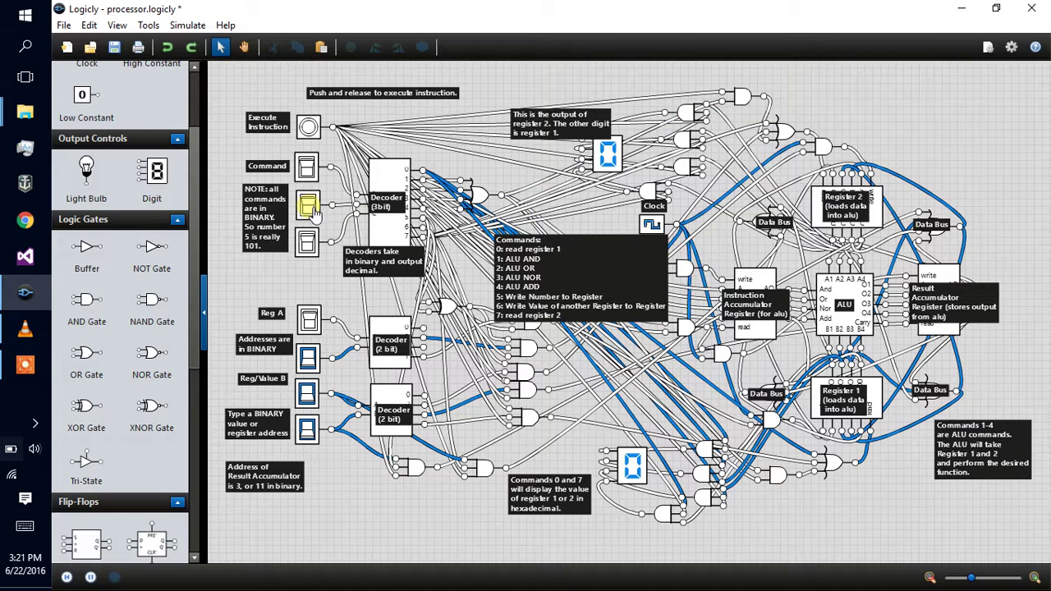
pyautogui.click(309, 206)
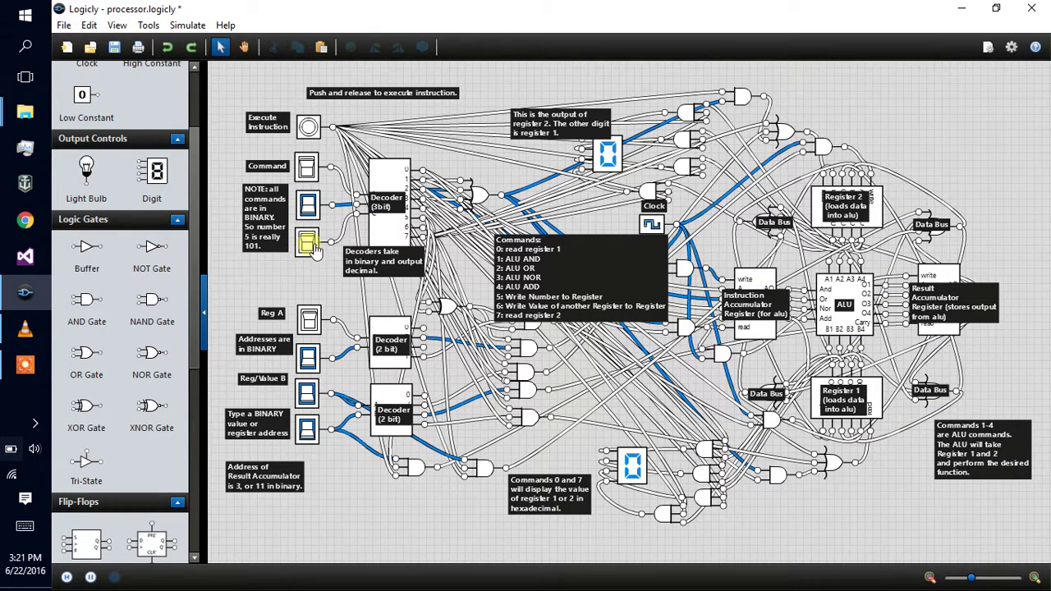
pyautogui.click(309, 243)
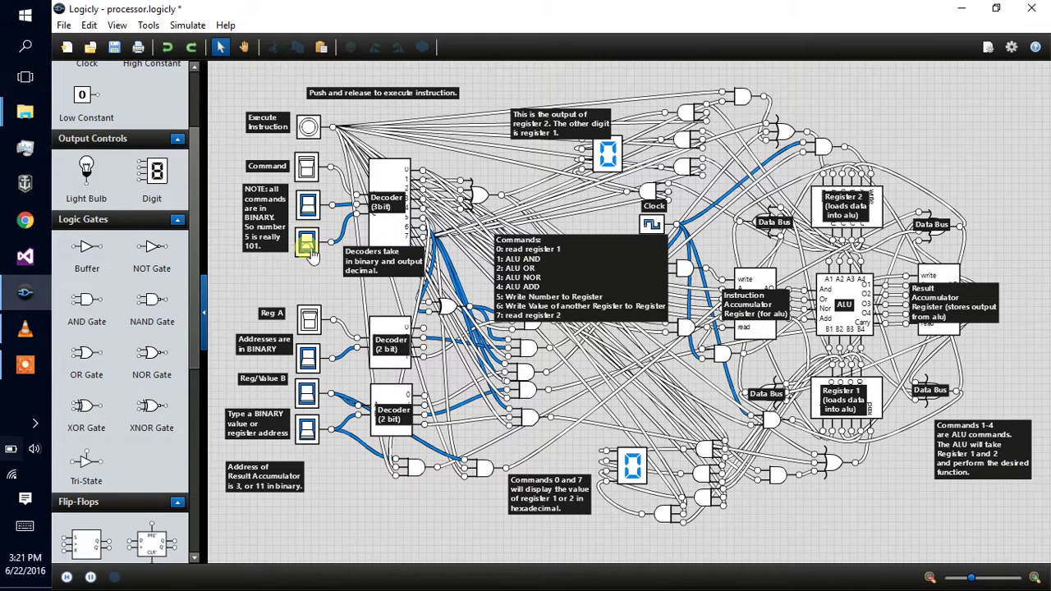
pyautogui.click(308, 244)
pyautogui.click(307, 205)
pyautogui.click(309, 127)
pyautogui.click(308, 205)
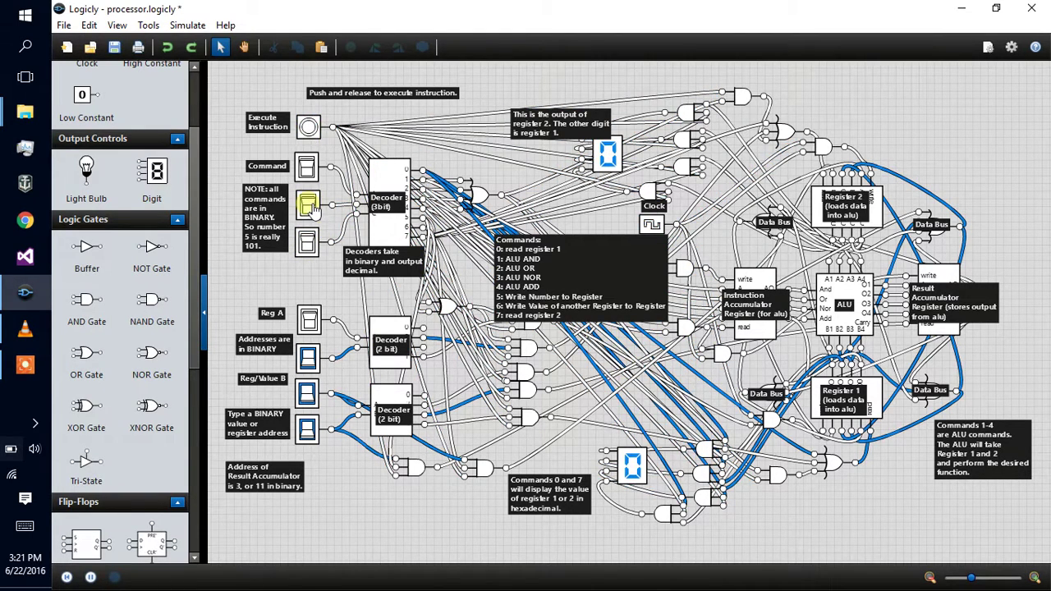
pyautogui.click(310, 245)
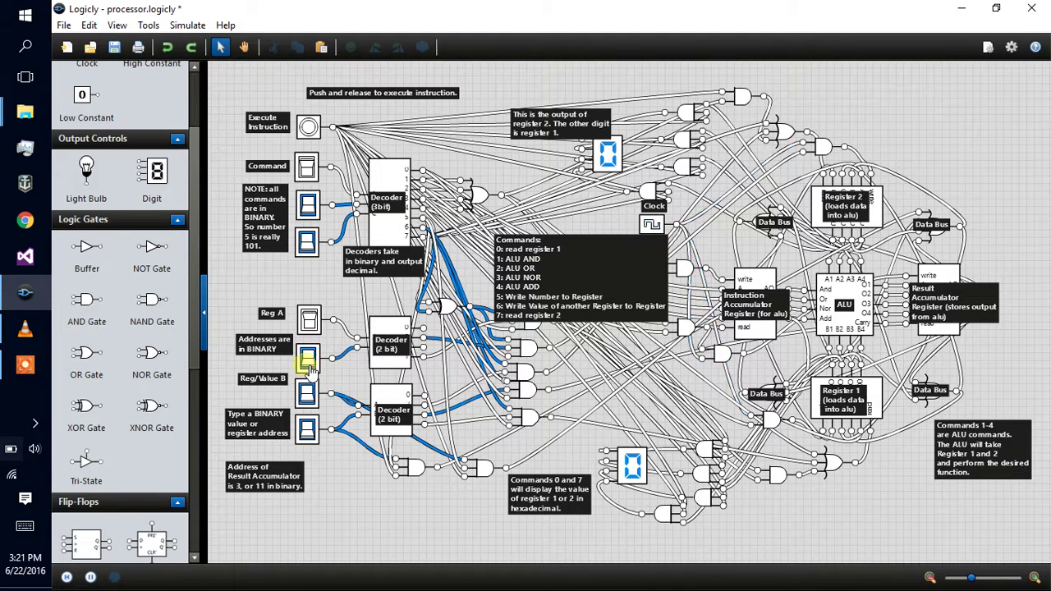
pyautogui.click(307, 243)
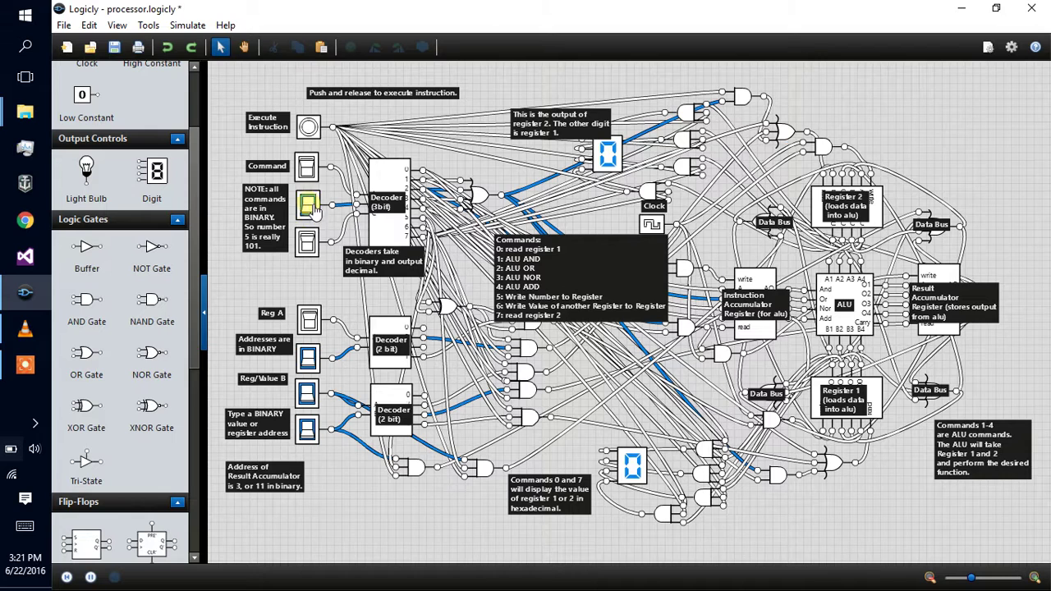
pyautogui.click(310, 128)
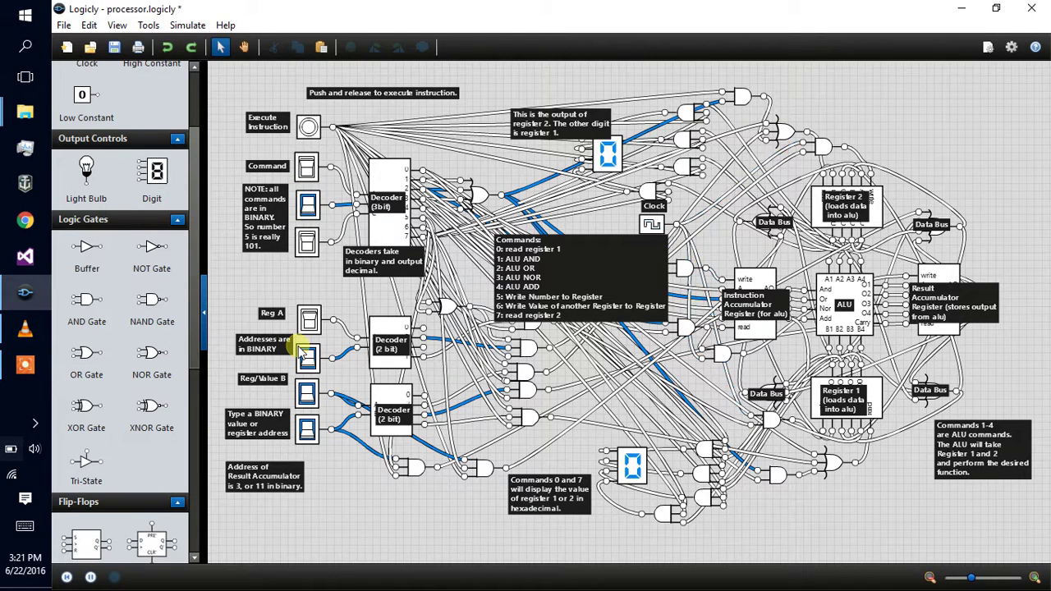
# Set command 111 and execute read register 2, displaying 6.
pyautogui.click(305, 244)
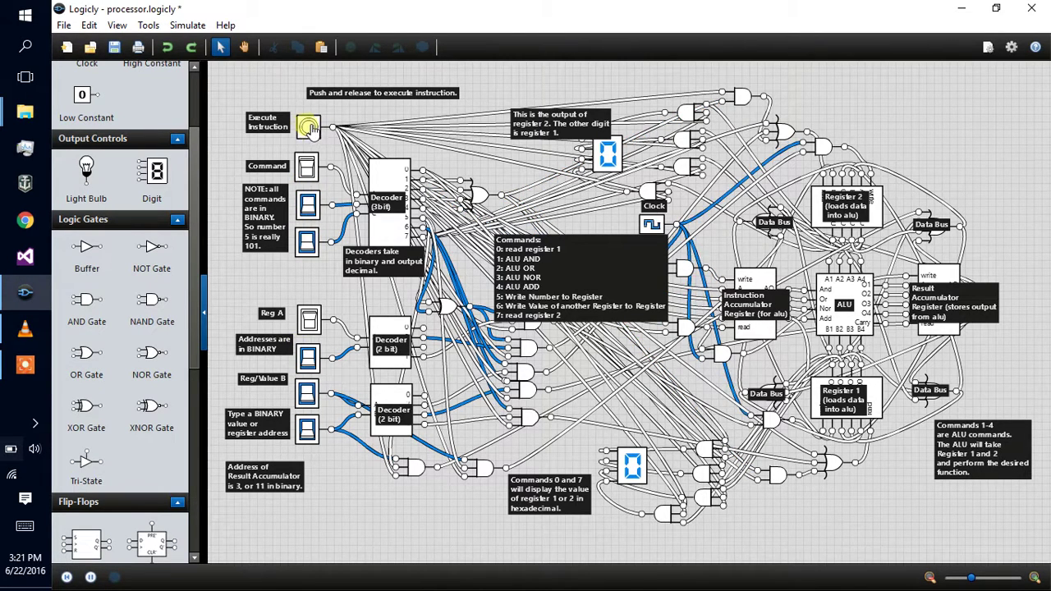
pyautogui.click(312, 129)
pyautogui.click(312, 130)
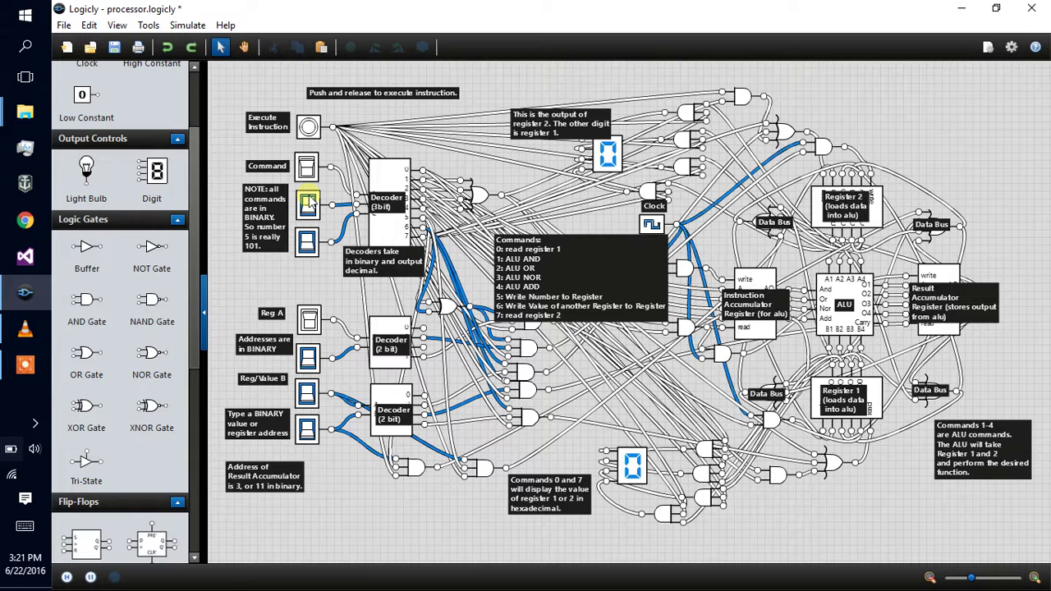
pyautogui.click(307, 206)
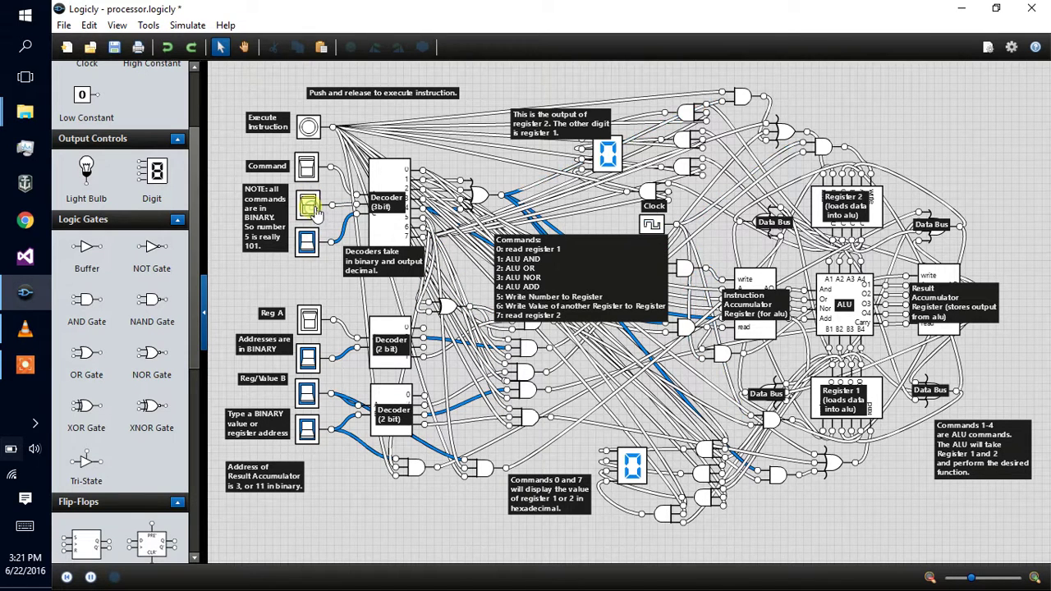
pyautogui.click(307, 205)
pyautogui.click(306, 167)
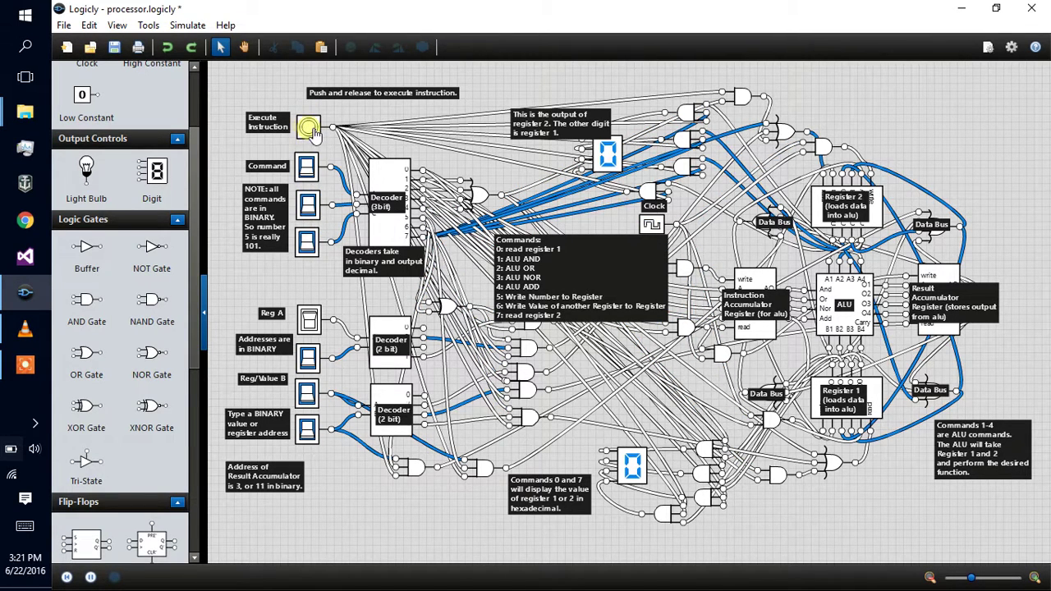
pyautogui.click(312, 127)
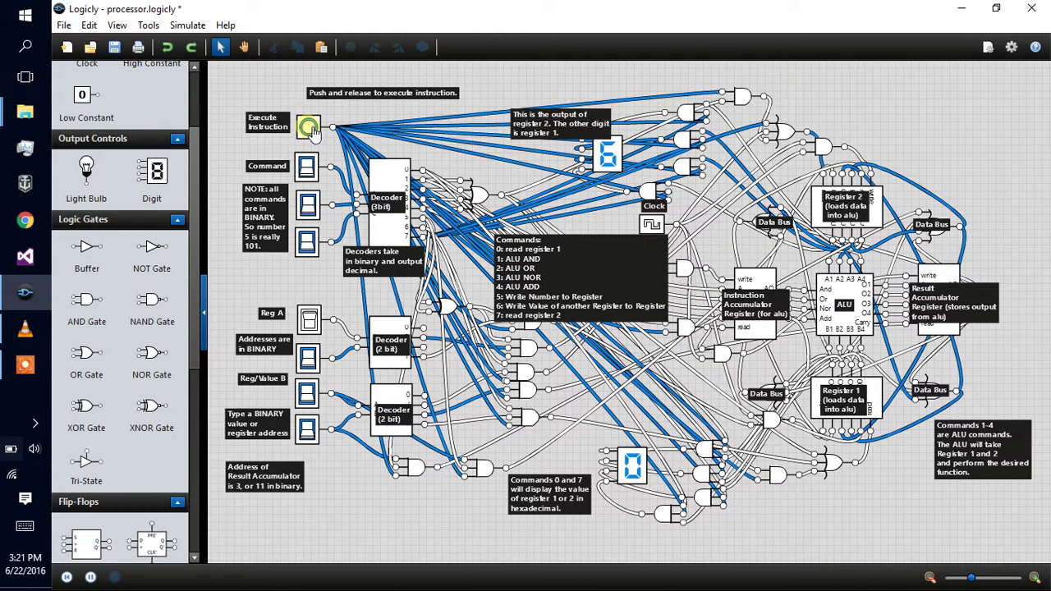
# Switch off all command, Reg A and Reg/Value B inputs.
pyautogui.click(306, 166)
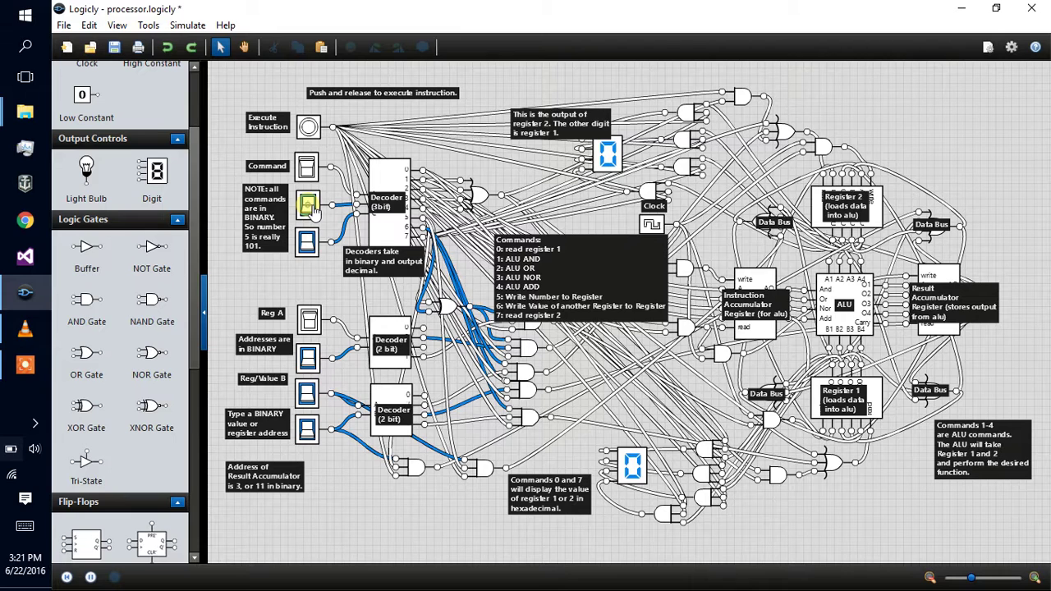
pyautogui.click(307, 205)
pyautogui.click(309, 244)
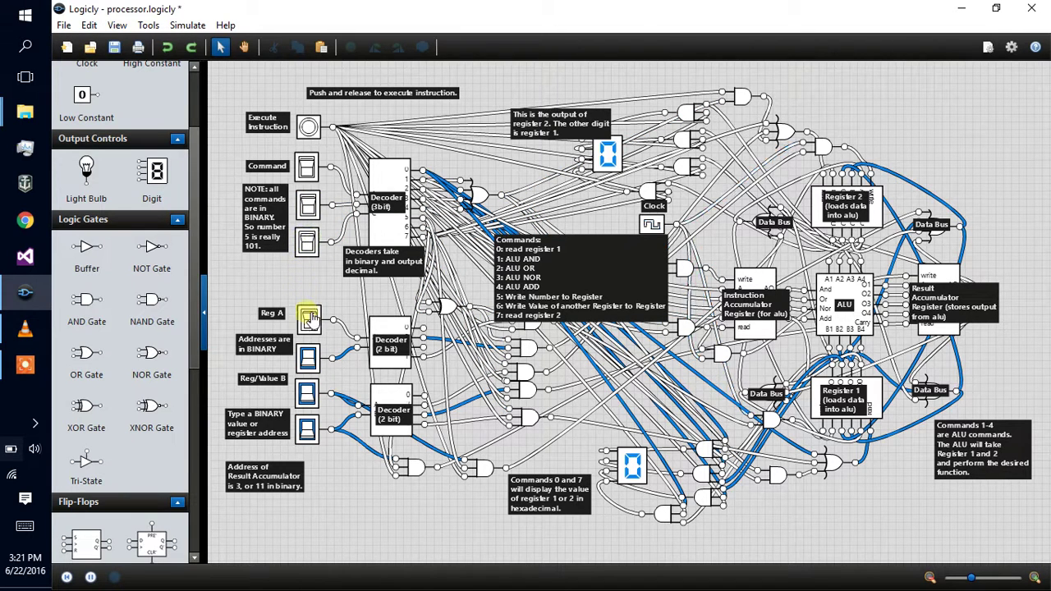
pyautogui.click(307, 358)
pyautogui.click(307, 393)
pyautogui.click(307, 429)
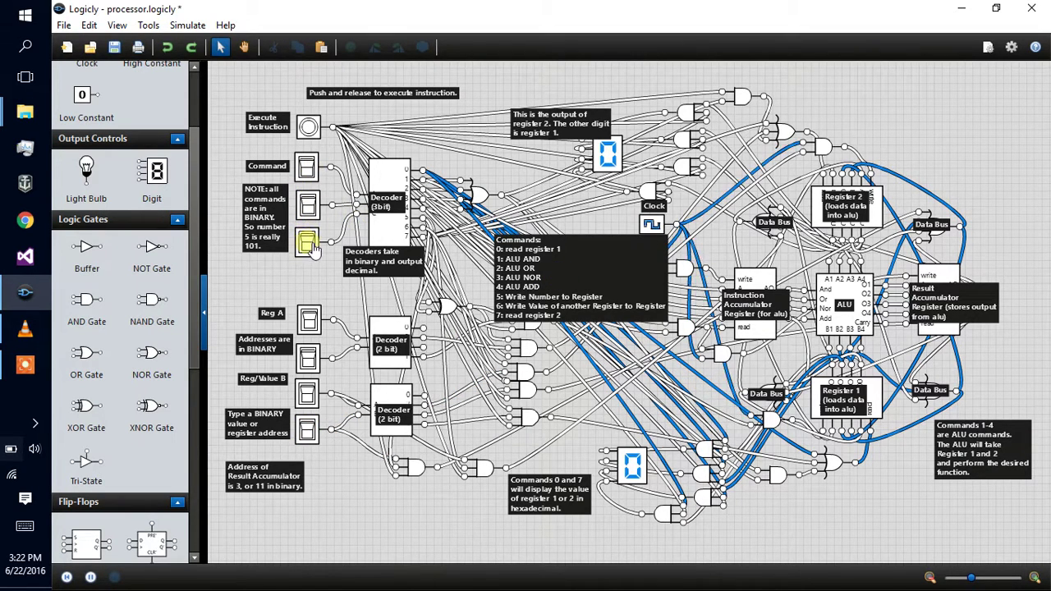
# Set command 7 (111) and execute read register 2, showing 6.
pyautogui.click(307, 205)
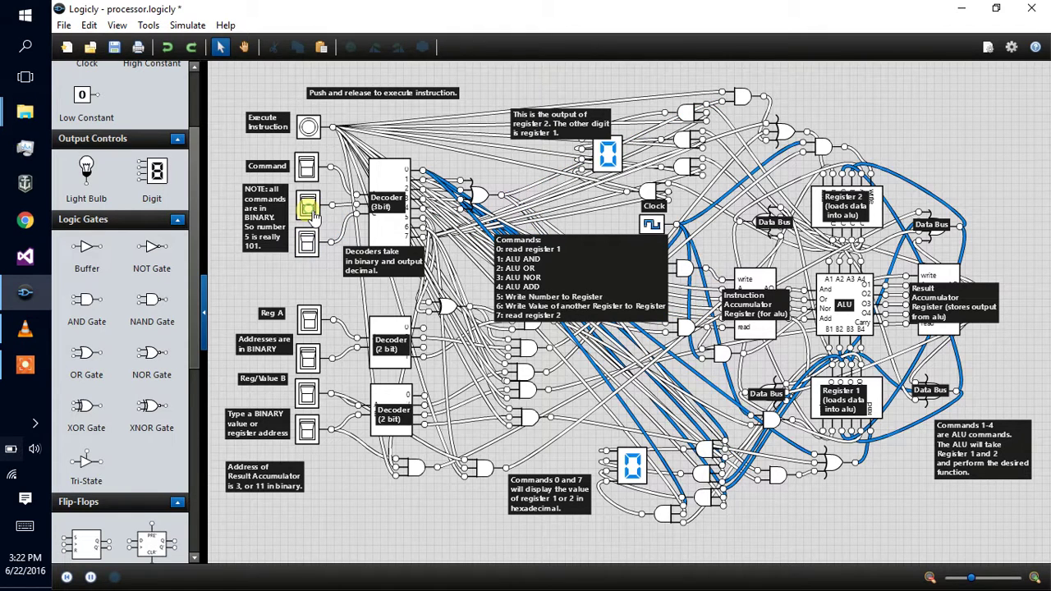
pyautogui.click(306, 166)
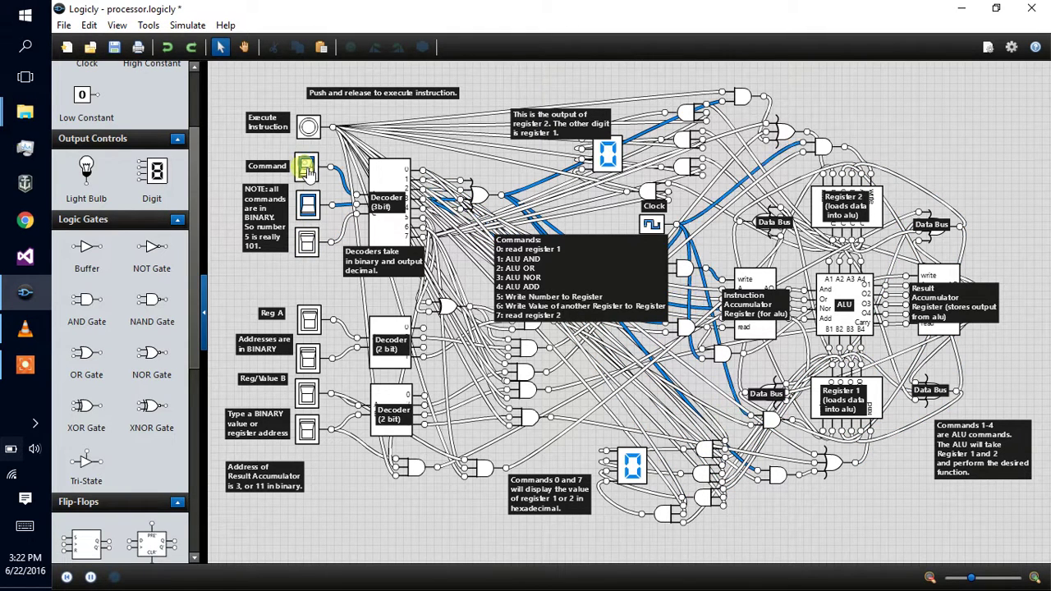
pyautogui.click(308, 127)
pyautogui.click(306, 241)
pyautogui.click(309, 128)
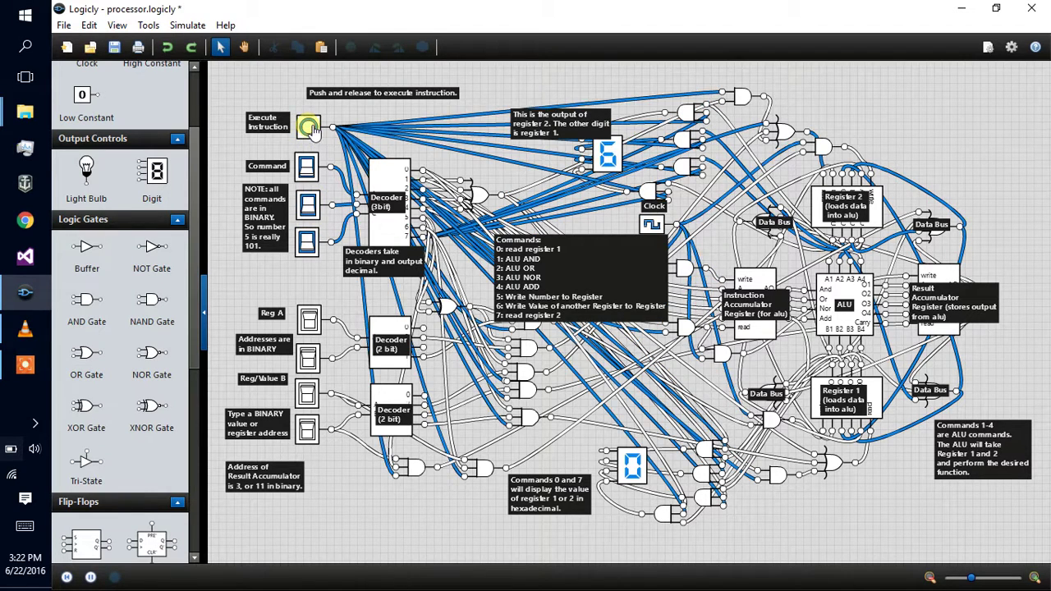
# Set command 011 with a Reg A bit and both Reg/Value B bits, then execute it.
pyautogui.click(306, 240)
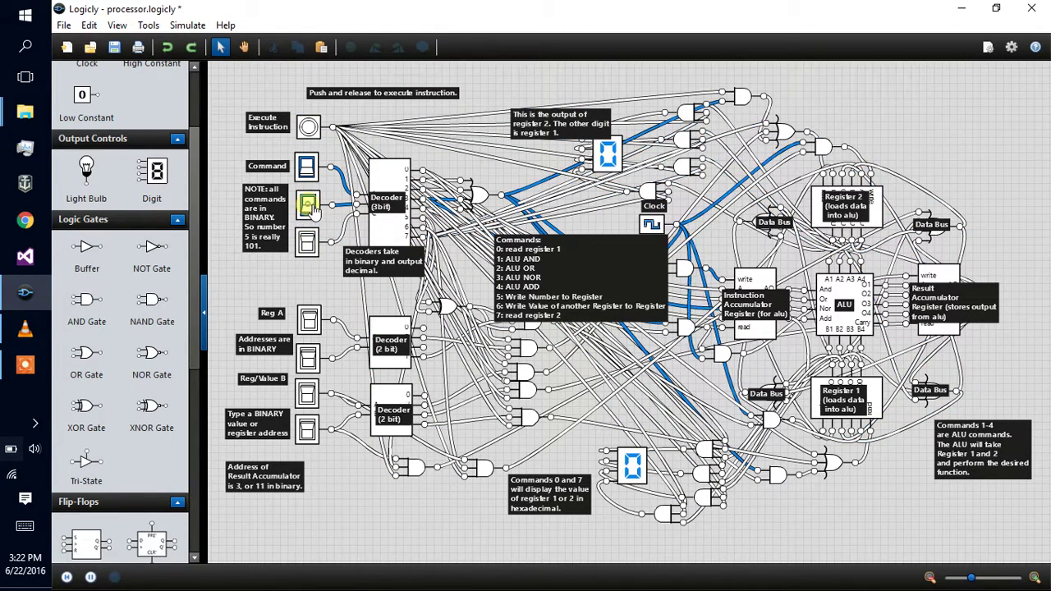
pyautogui.click(307, 205)
pyautogui.click(307, 168)
pyautogui.click(309, 127)
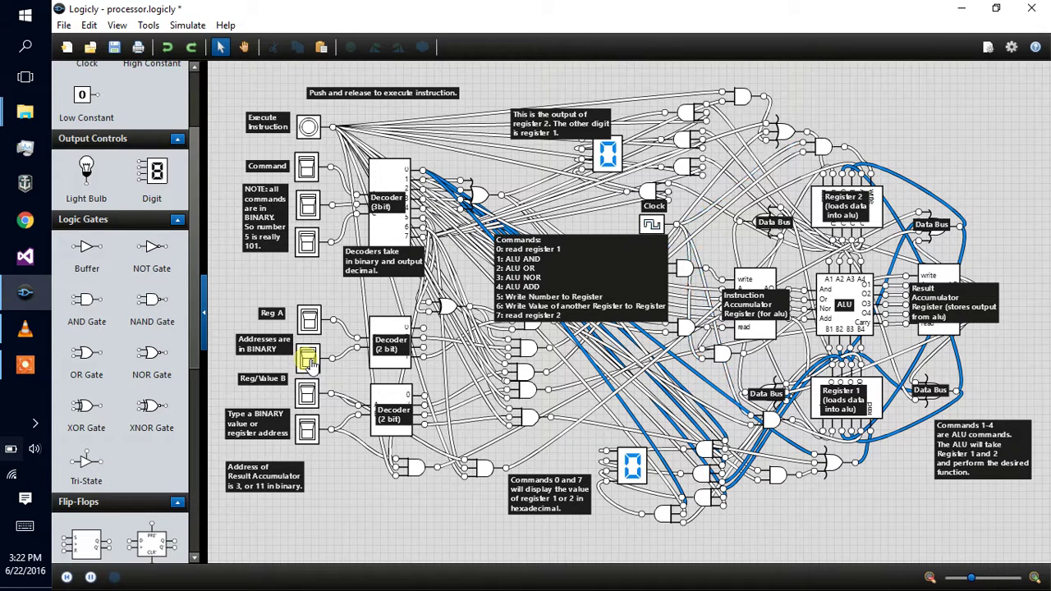
pyautogui.click(310, 364)
pyautogui.click(307, 204)
pyautogui.click(308, 243)
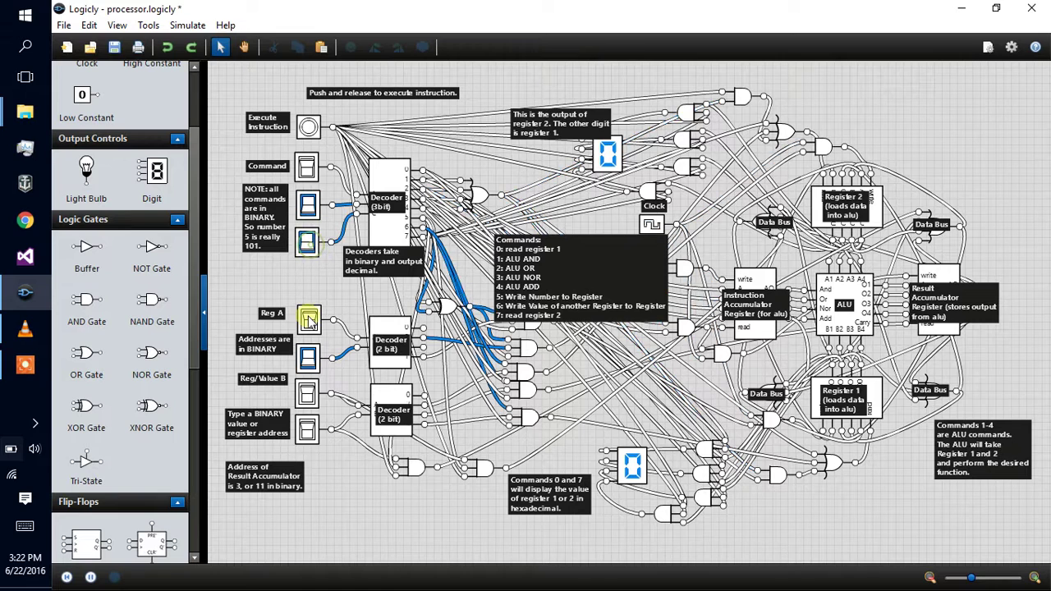
pyautogui.click(306, 395)
pyautogui.click(310, 435)
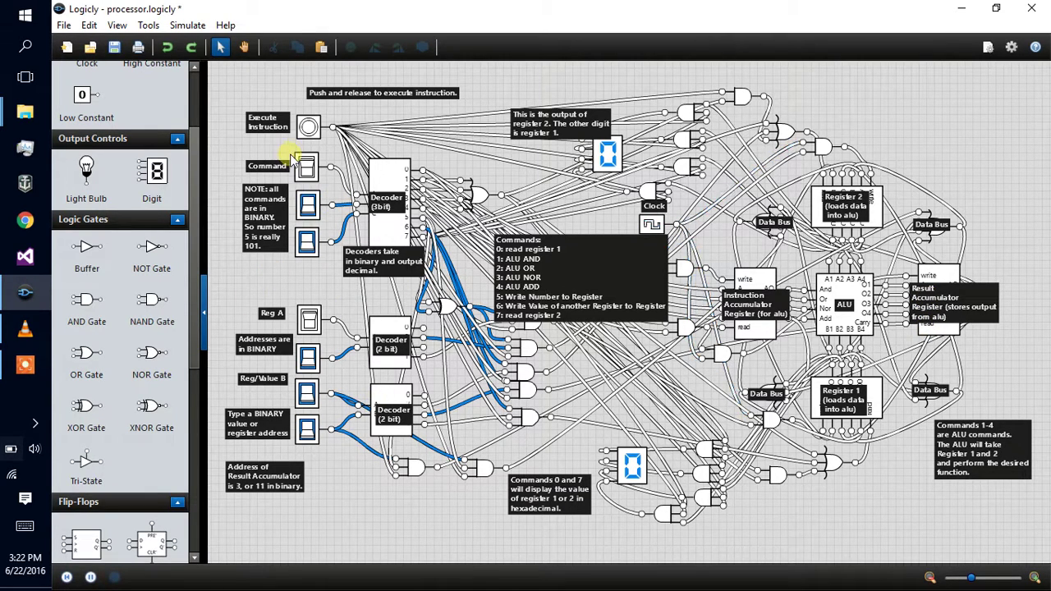
pyautogui.click(309, 132)
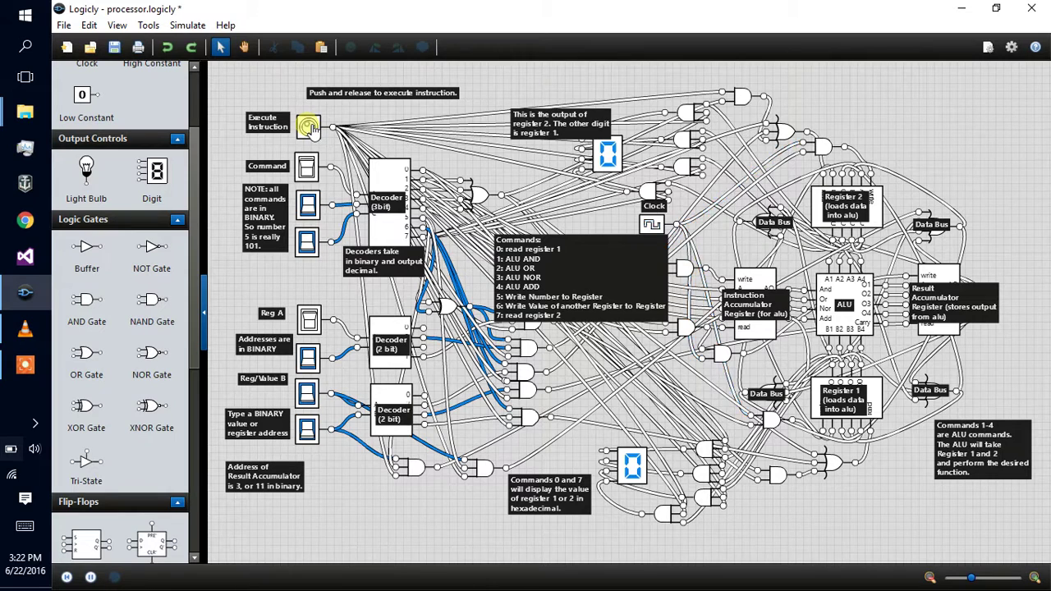
pyautogui.click(310, 127)
pyautogui.click(309, 128)
# Clear the register inputs, set command 111, and read register 2, now showing 9.
pyautogui.click(317, 360)
pyautogui.click(307, 395)
pyautogui.click(307, 429)
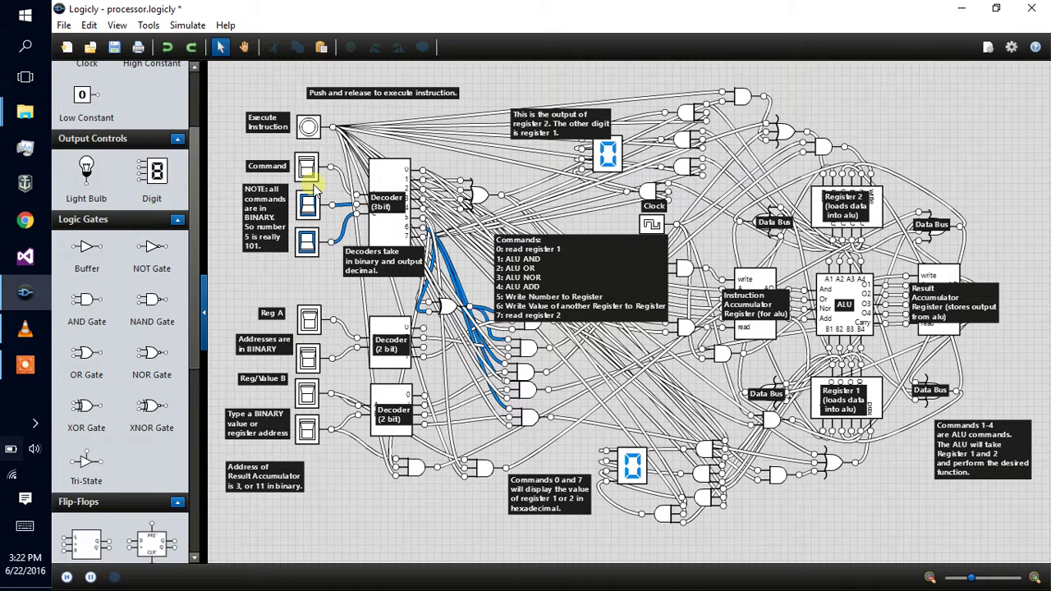
pyautogui.click(307, 167)
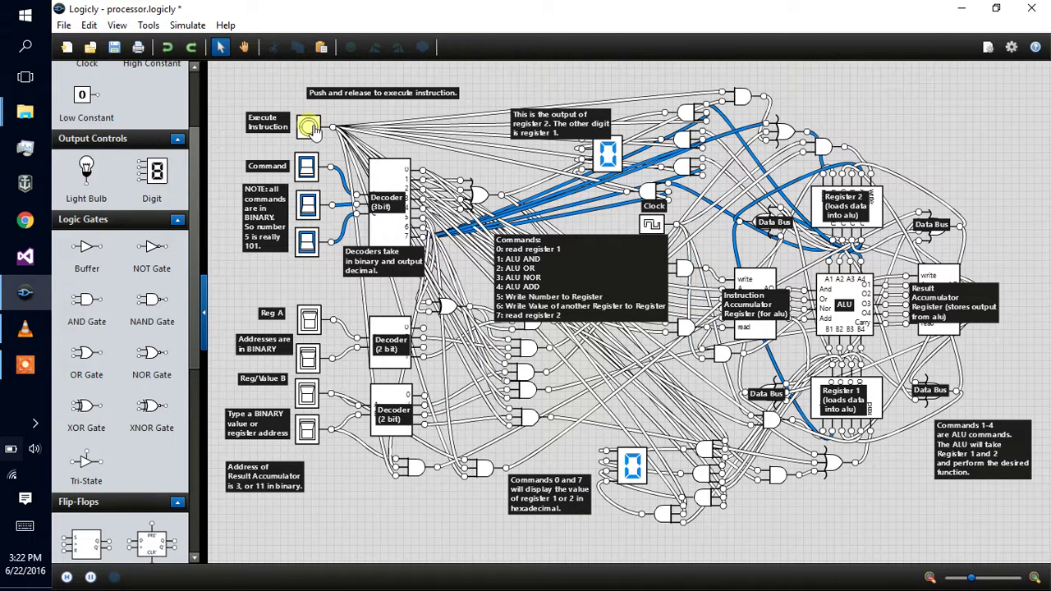
pyautogui.click(309, 128)
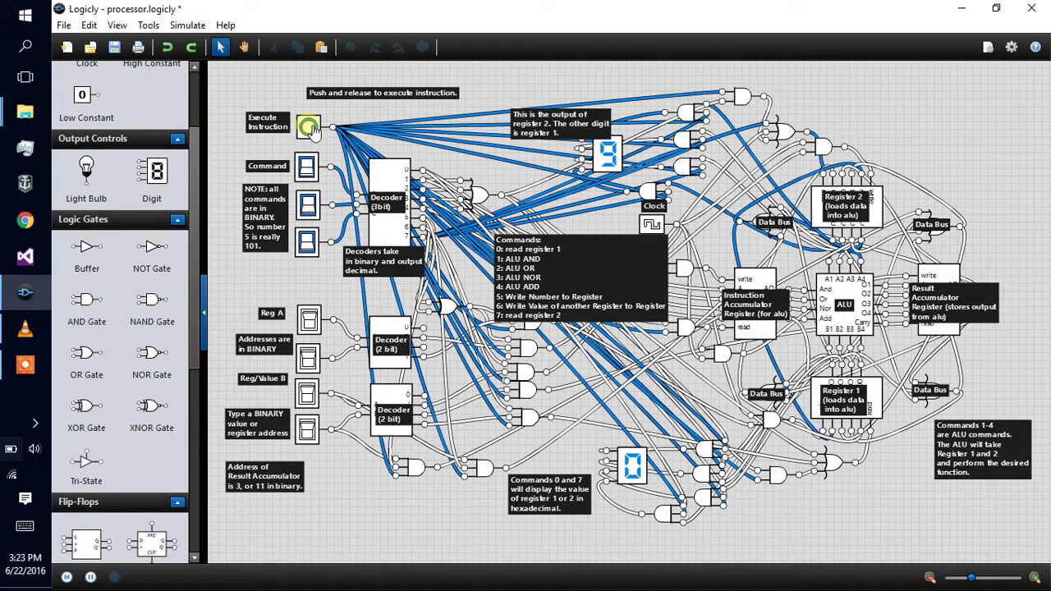
# Turn off all command bits and pan to the empty canvas below the processor.
pyautogui.click(309, 128)
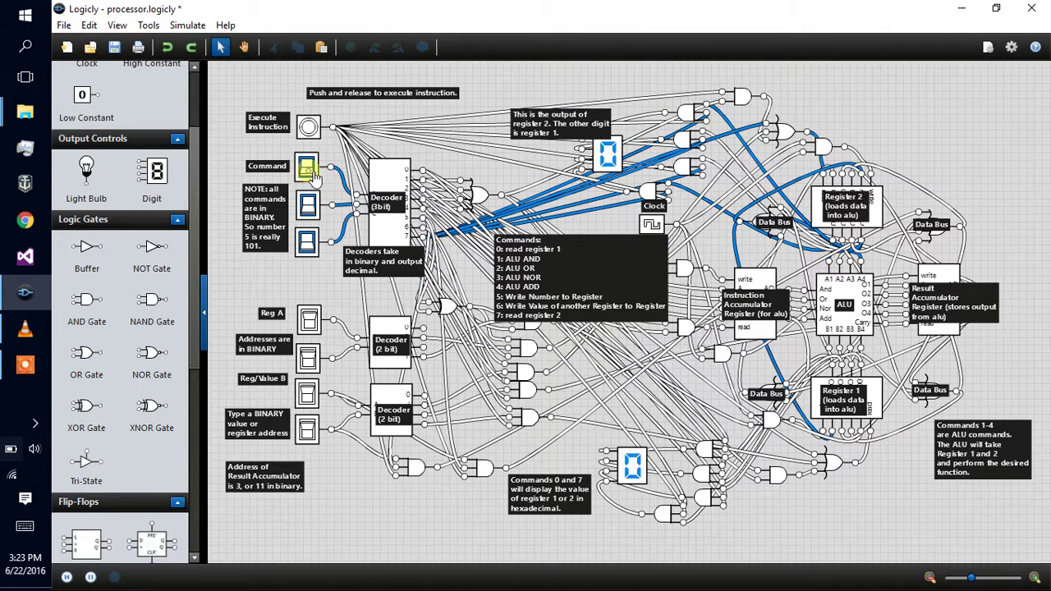
pyautogui.click(309, 171)
pyautogui.click(307, 203)
pyautogui.click(307, 240)
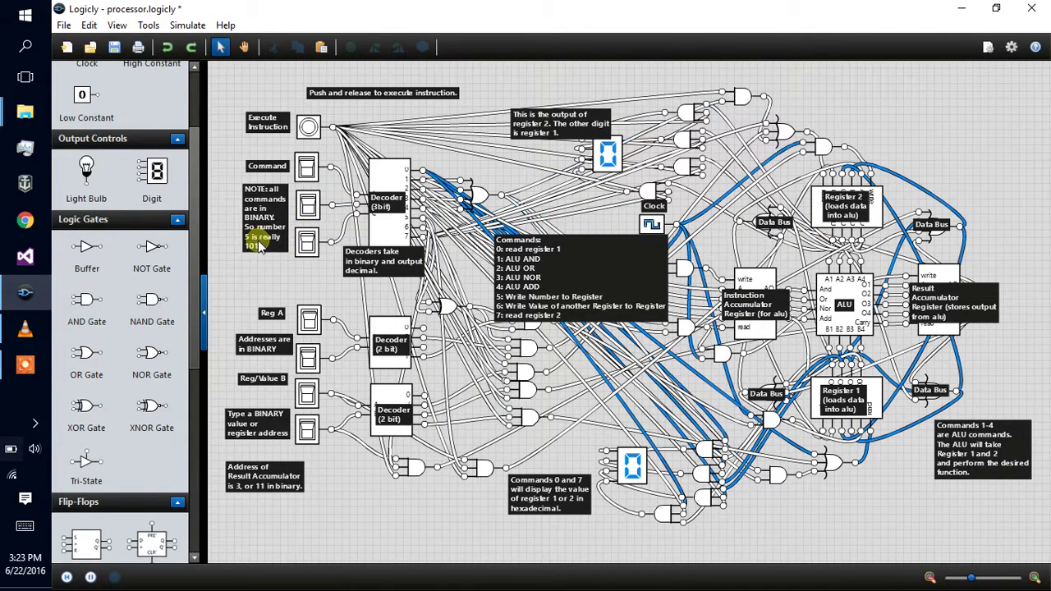
pyautogui.click(246, 48)
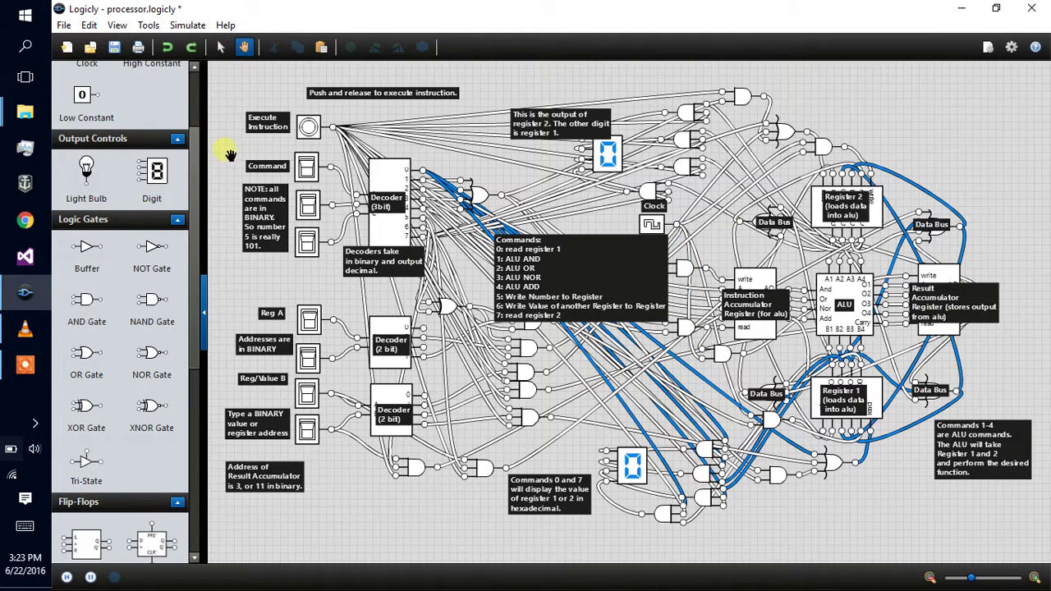
pyautogui.moveTo(353, 501); pyautogui.dragTo(326, 287)
# Place a NOR gate and an OR gate there, then box-select and delete both.
pyautogui.moveTo(169, 360); pyautogui.dragTo(349, 420)
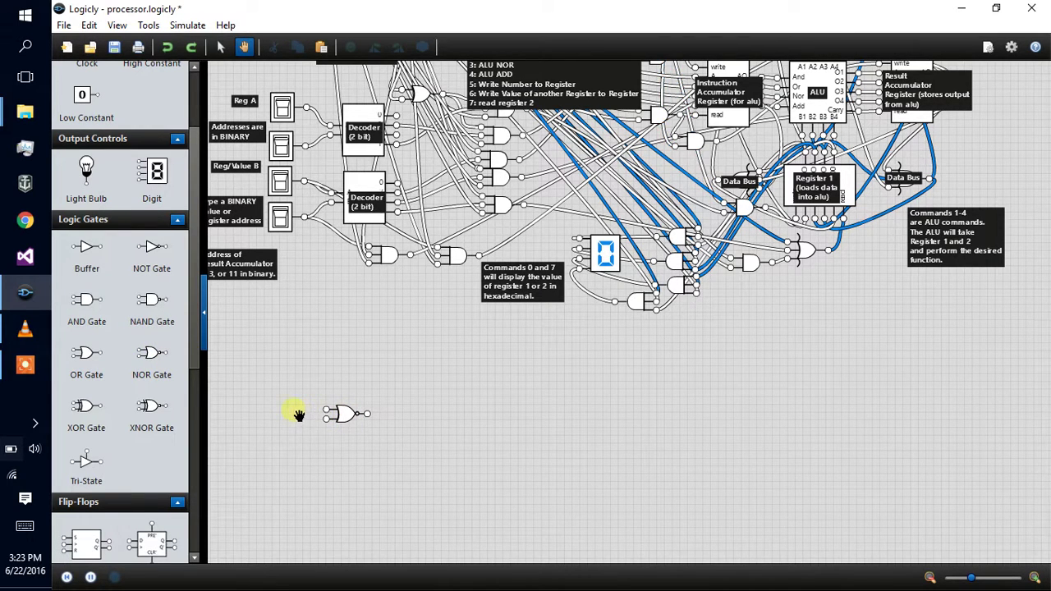
pyautogui.moveTo(102, 356); pyautogui.dragTo(293, 360)
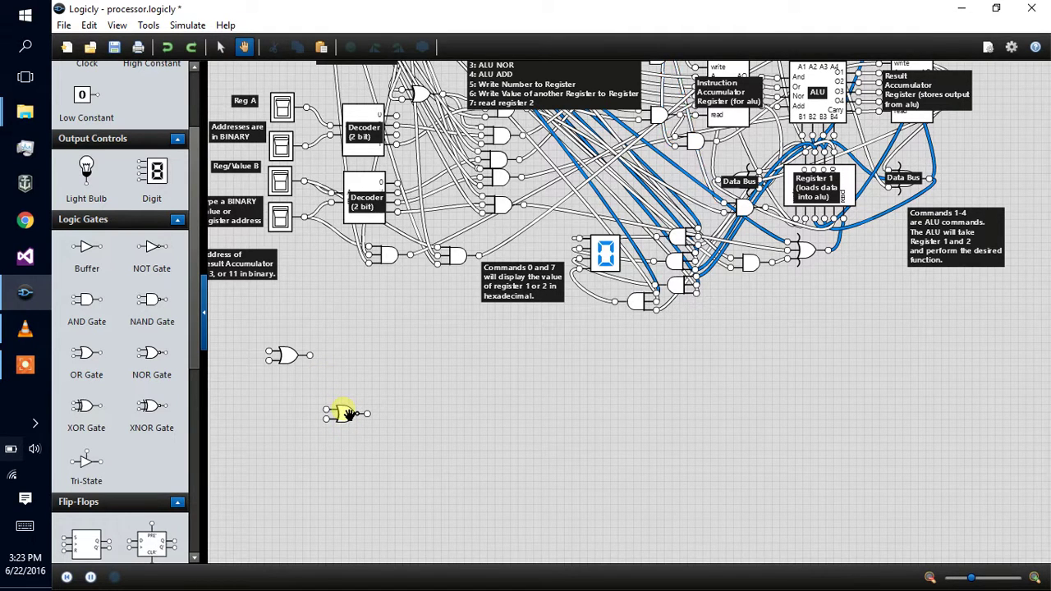
pyautogui.click(220, 47)
pyautogui.moveTo(272, 466); pyautogui.dragTo(376, 328)
pyautogui.press('Delete')
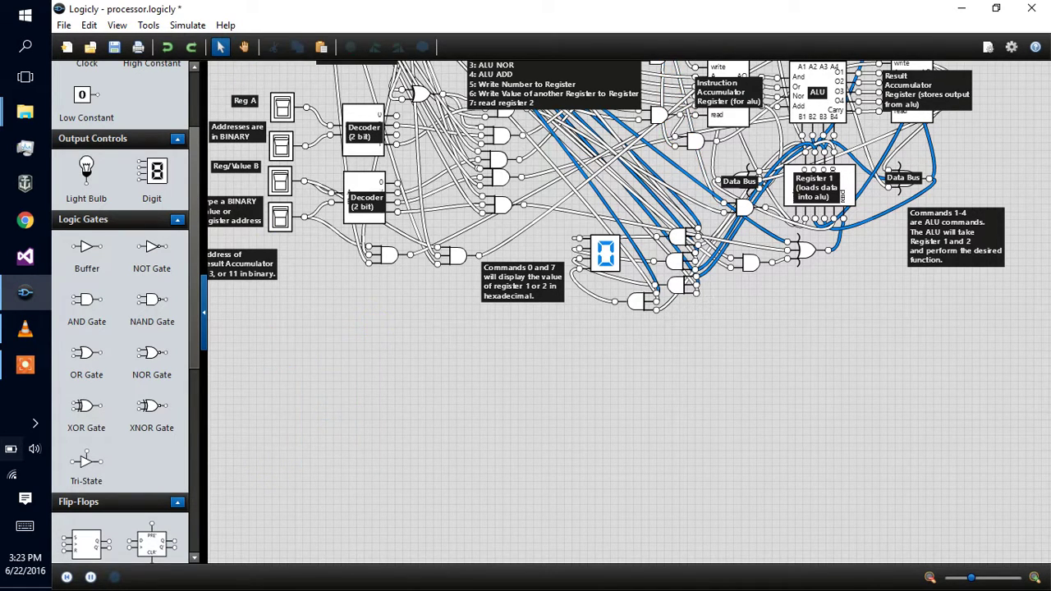
# Pan and zoom the canvas to fit the whole processor circuit in view.
pyautogui.click(244, 47)
pyautogui.moveTo(334, 335); pyautogui.dragTo(328, 504)
pyautogui.scroll(-3, 328, 504)
pyautogui.scroll(3, 334, 563)
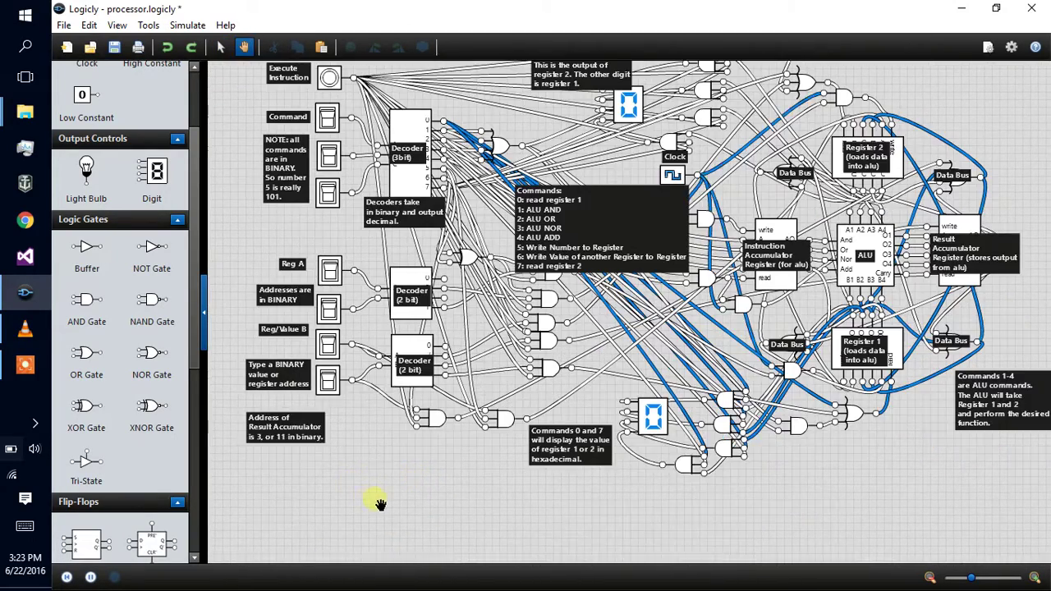
pyautogui.scroll(-2, 370, 502)
pyautogui.scroll(2, 368, 512)
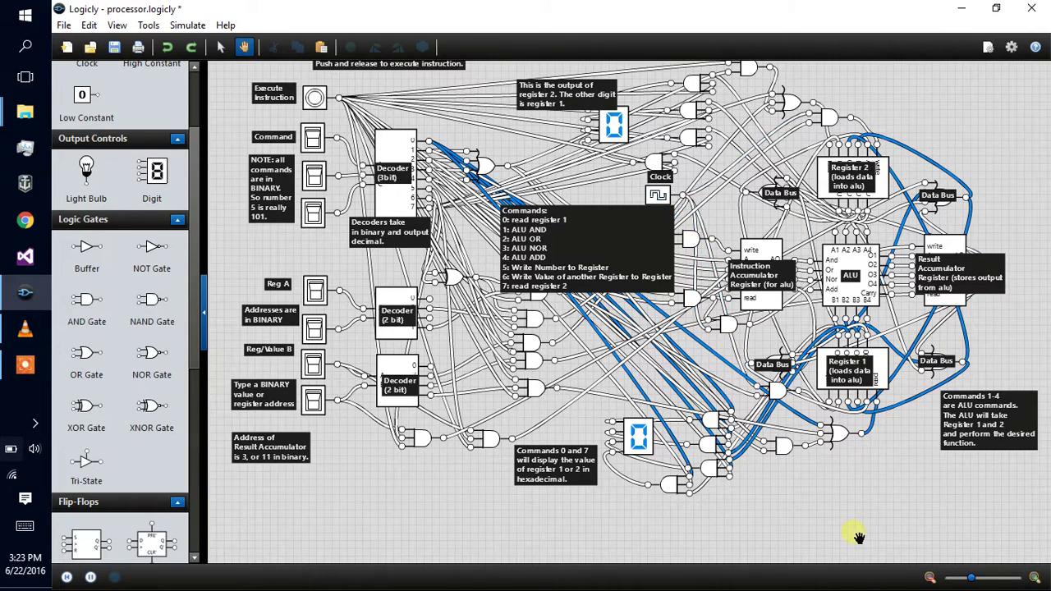
pyautogui.moveTo(856, 538); pyautogui.dragTo(851, 544)
# With the Select tool, toggle the top Command bit on and back off.
pyautogui.click(220, 47)
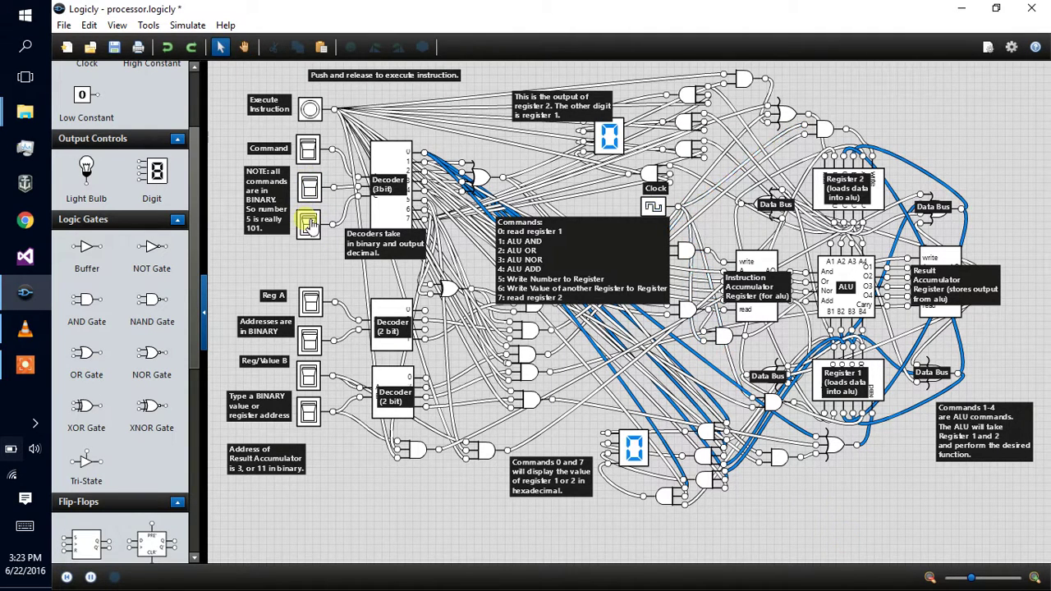
pyautogui.click(309, 150)
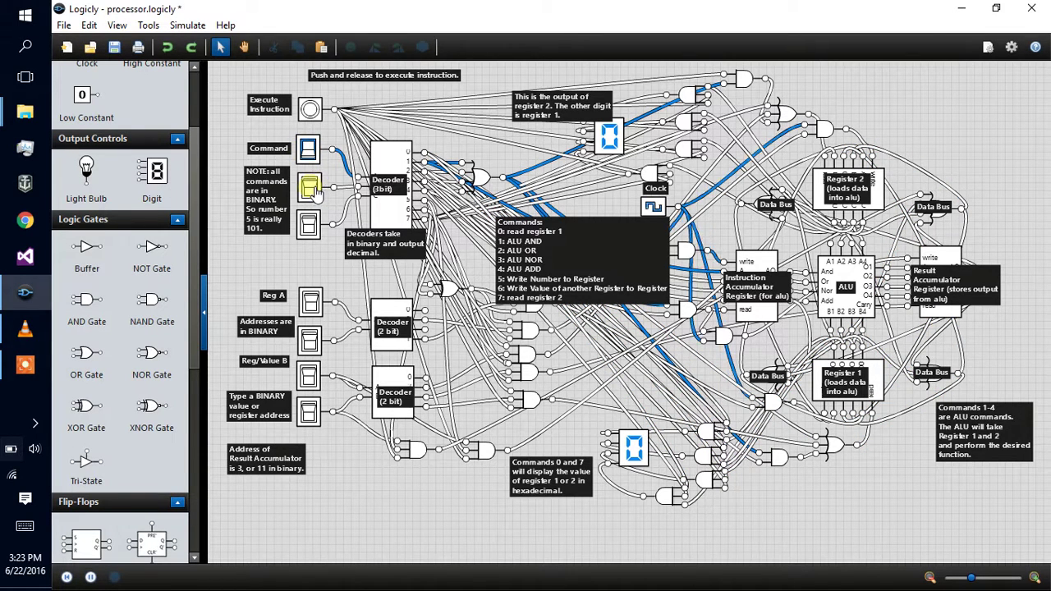
pyautogui.click(308, 149)
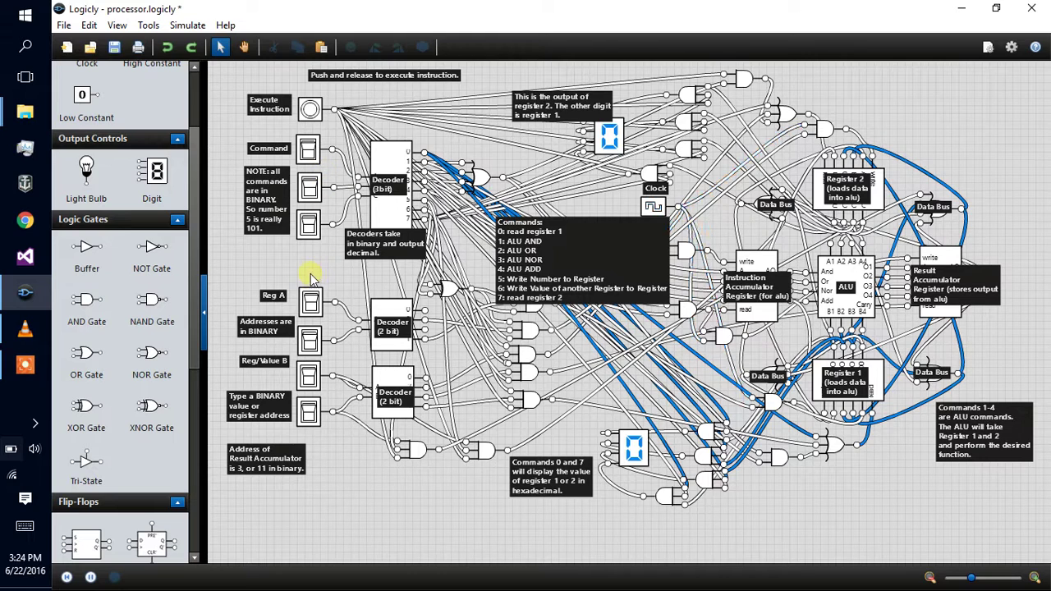
# Set three Command bits and pulse Execute Instruction to show 9 on register 2, then clear them.
pyautogui.click(310, 109)
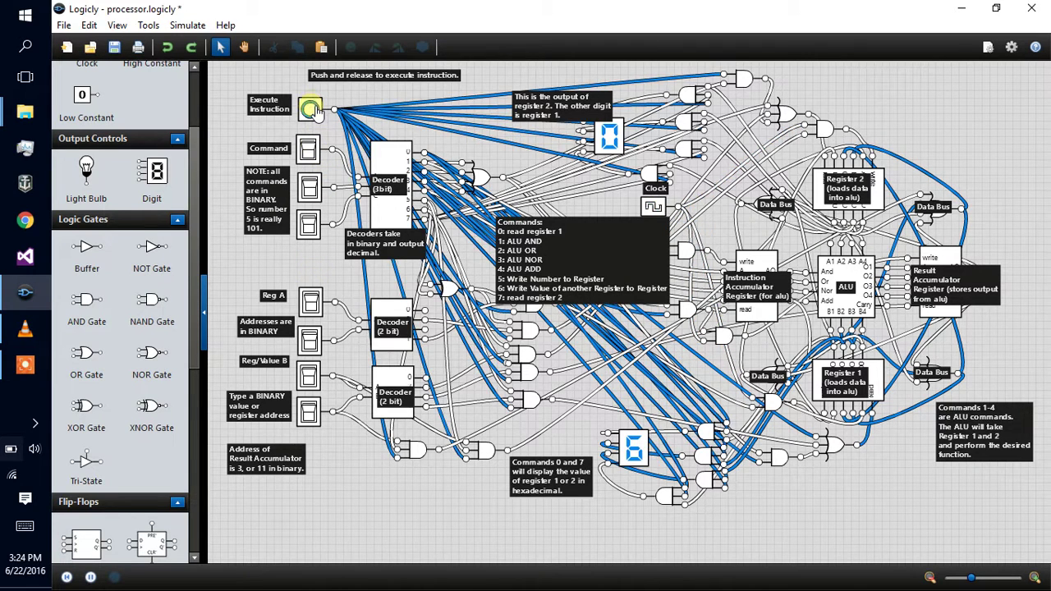
pyautogui.click(306, 149)
pyautogui.click(309, 187)
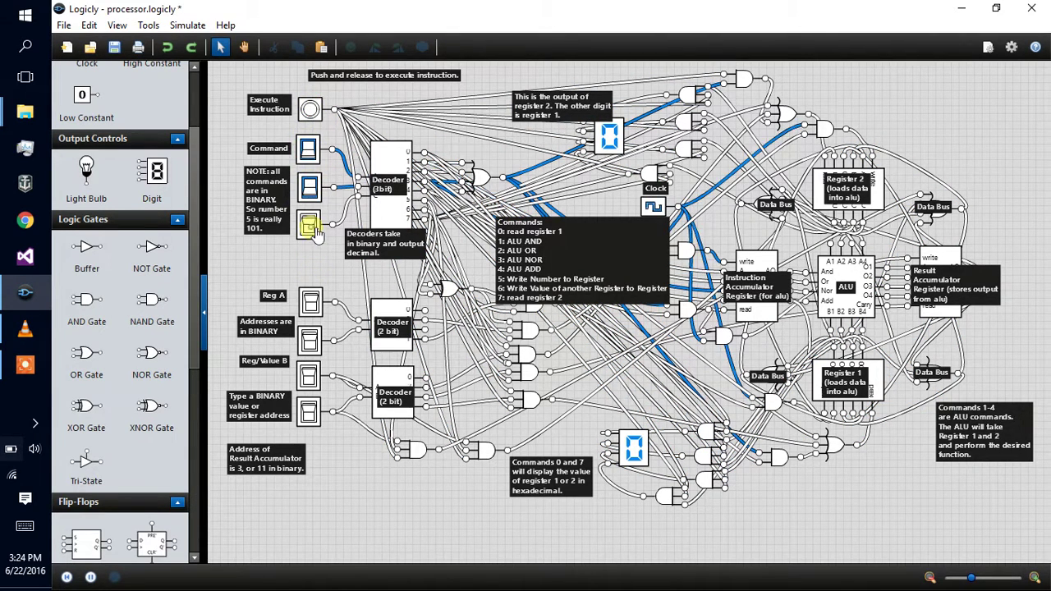
pyautogui.click(314, 230)
pyautogui.click(310, 108)
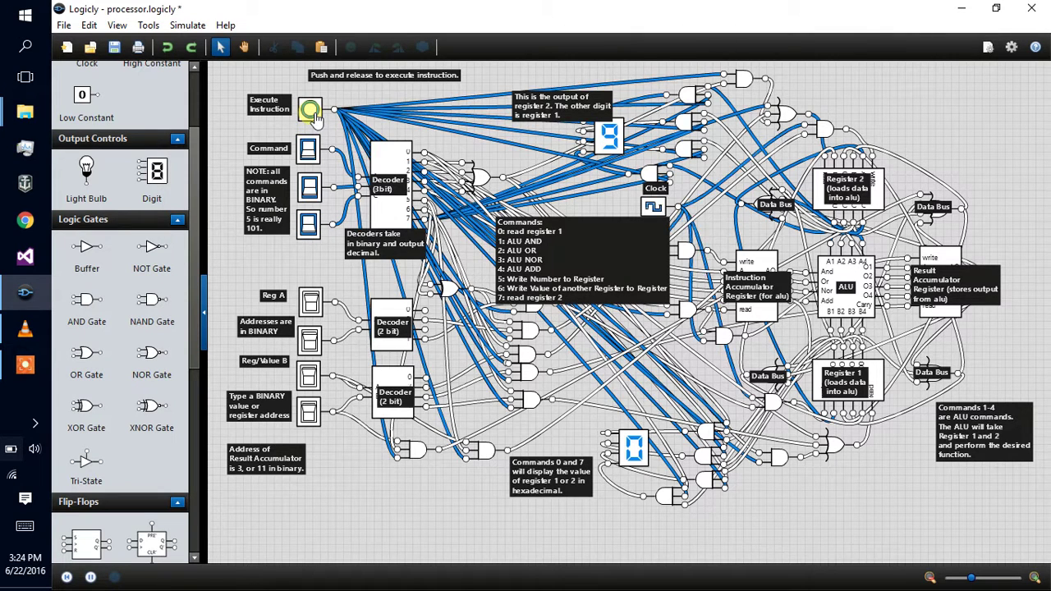
pyautogui.click(308, 223)
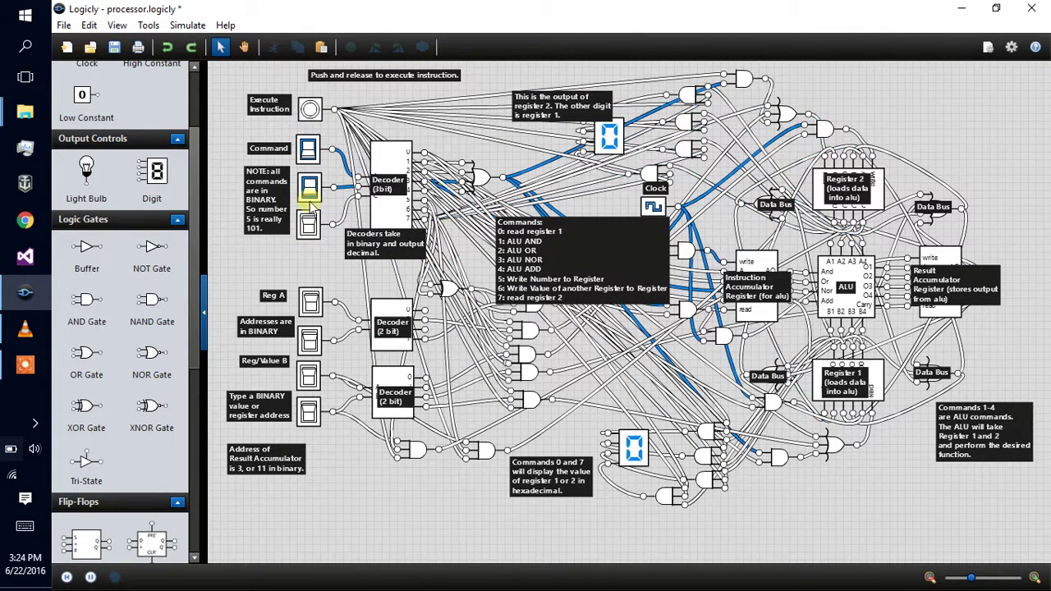
pyautogui.click(309, 187)
pyautogui.click(308, 149)
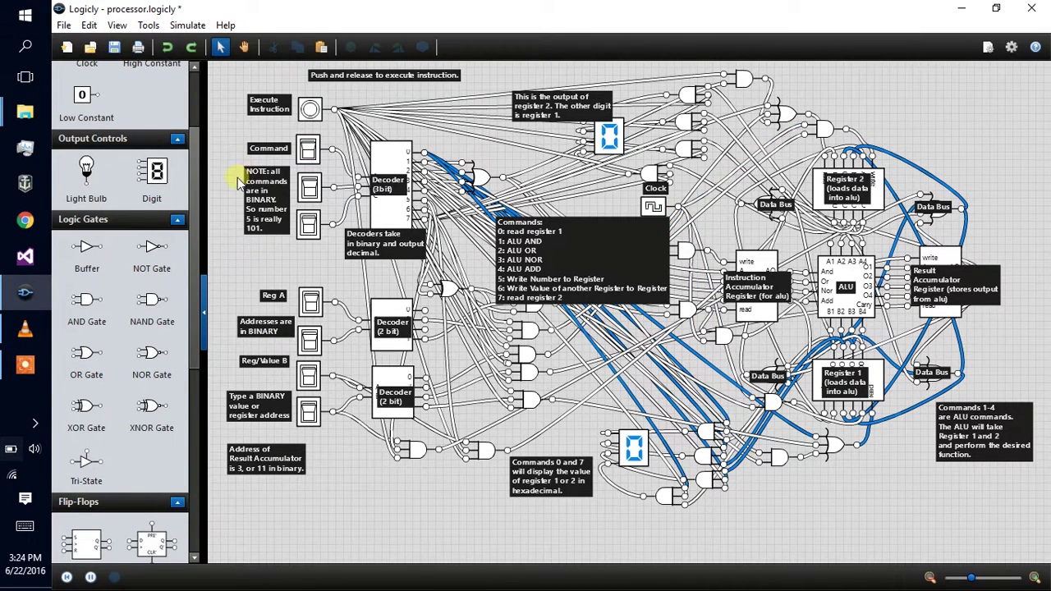
# Pan the canvas up and across to the gate-level ALU test circuit above the processor.
pyautogui.click(244, 49)
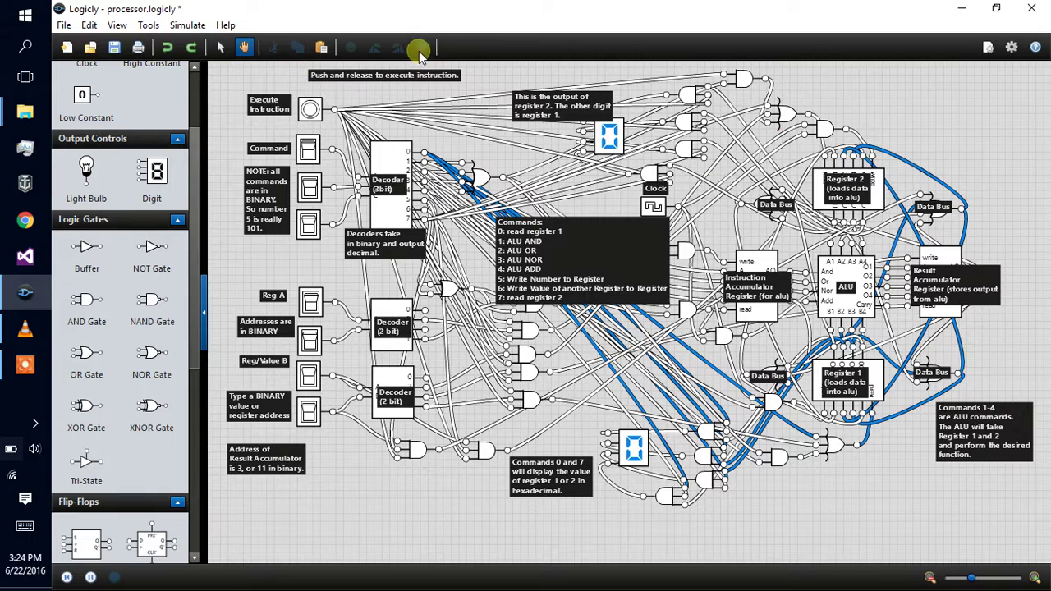
pyautogui.moveTo(238, 109); pyautogui.dragTo(277, 249)
pyautogui.click(13, 367)
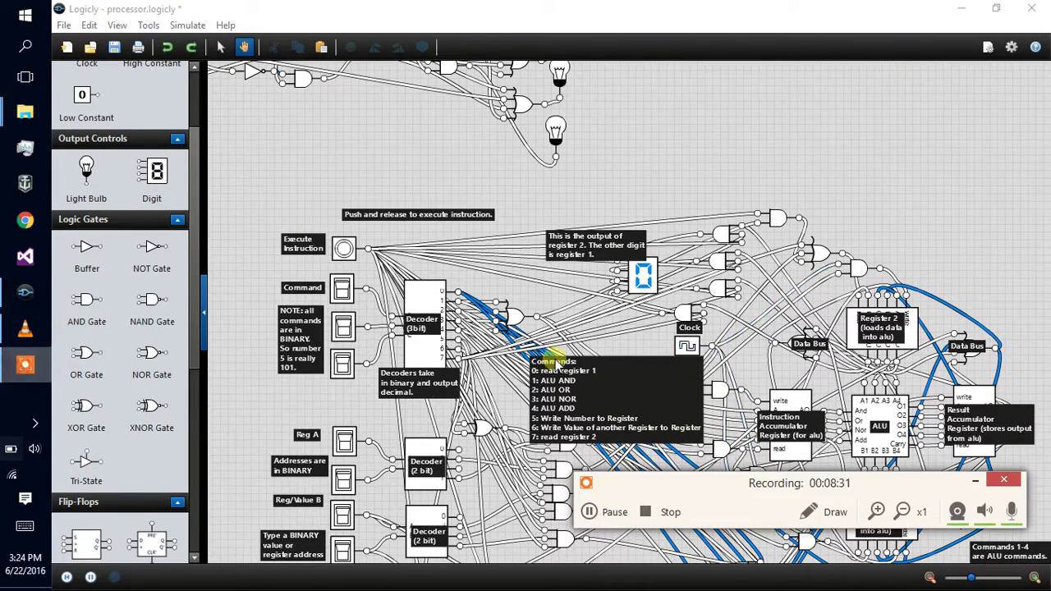
pyautogui.click(976, 481)
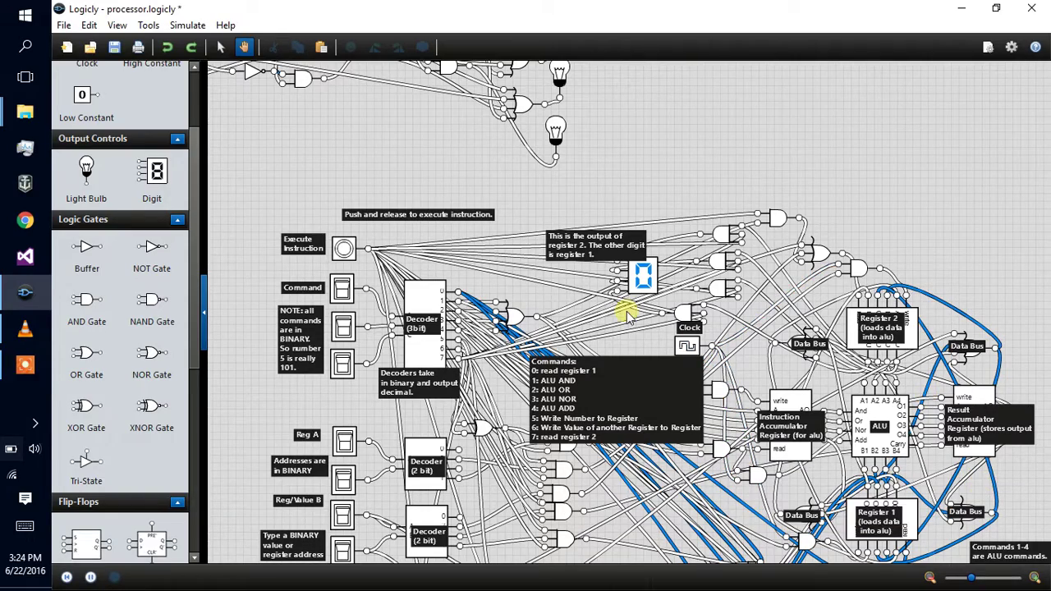
pyautogui.moveTo(386, 164); pyautogui.dragTo(610, 433)
pyautogui.moveTo(431, 445); pyautogui.dragTo(599, 441)
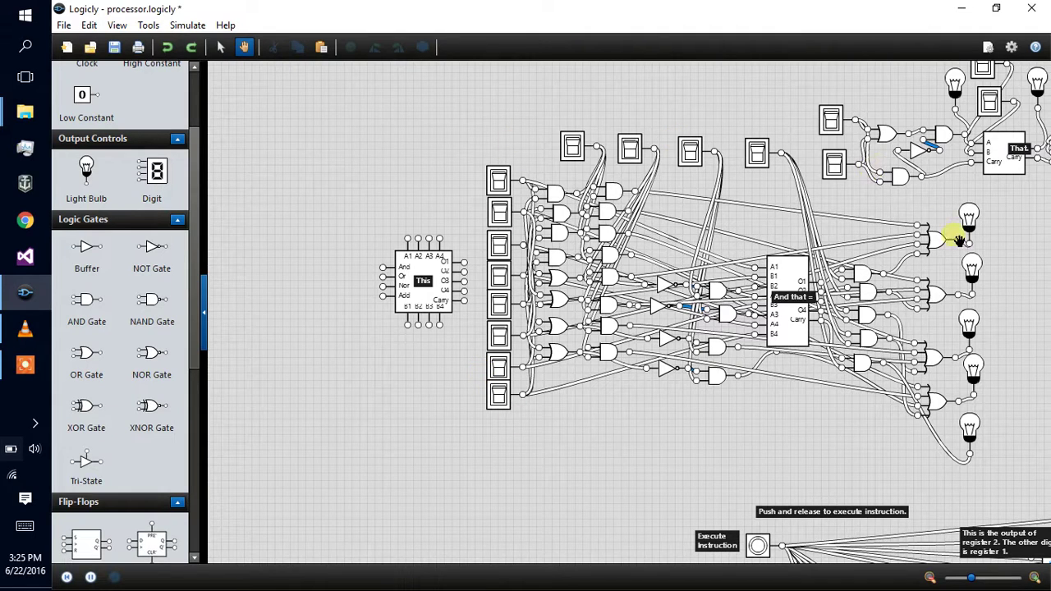
# Centre the gate-level ALU test circuit with its switches, gate network and five bulbs.
pyautogui.moveTo(977, 491); pyautogui.dragTo(862, 486)
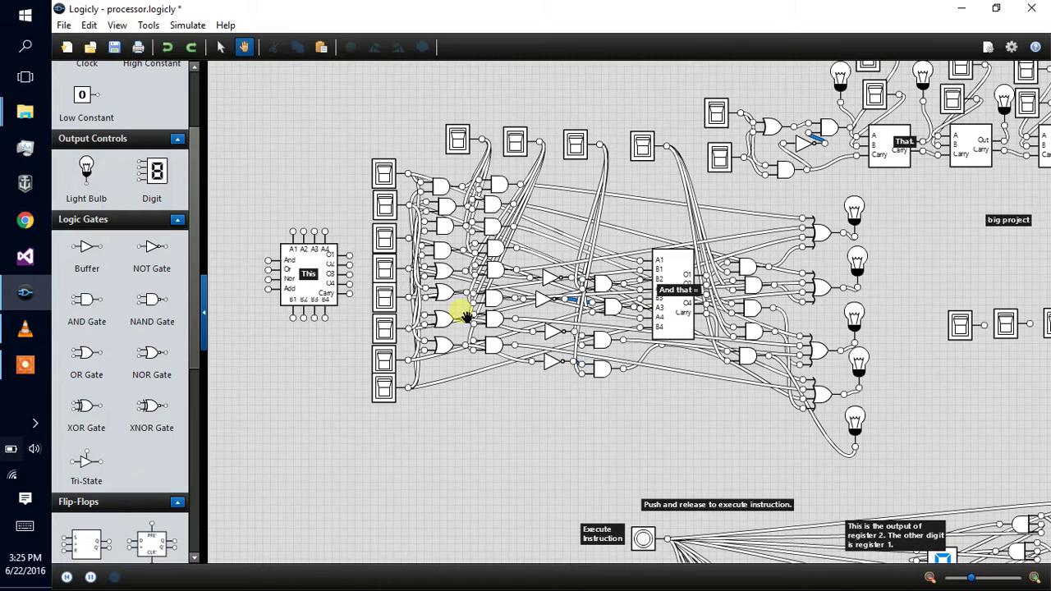
pyautogui.click(225, 47)
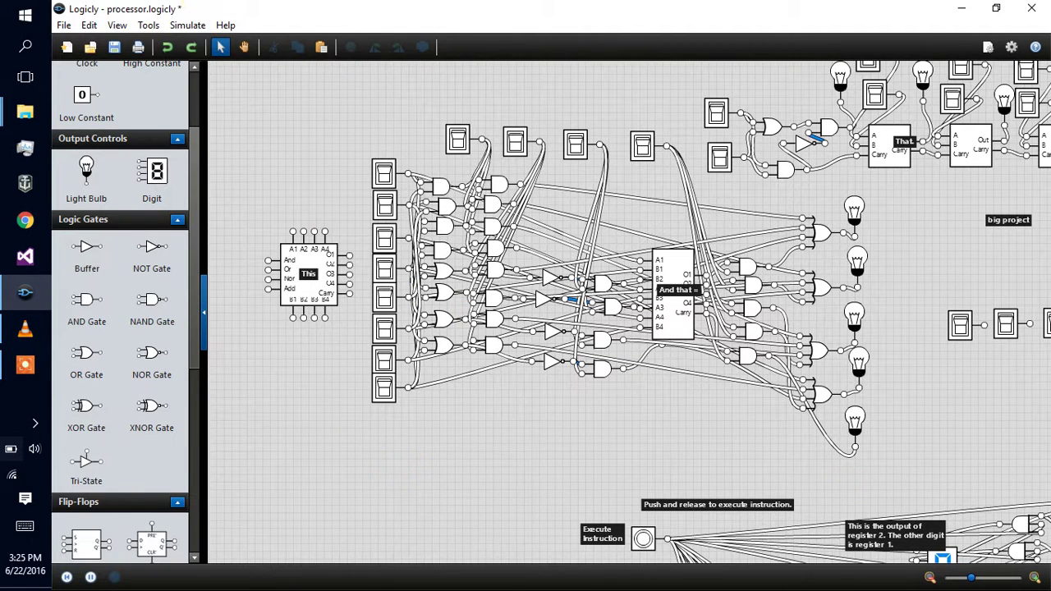
pyautogui.click(244, 47)
pyautogui.moveTo(468, 474); pyautogui.dragTo(450, 480)
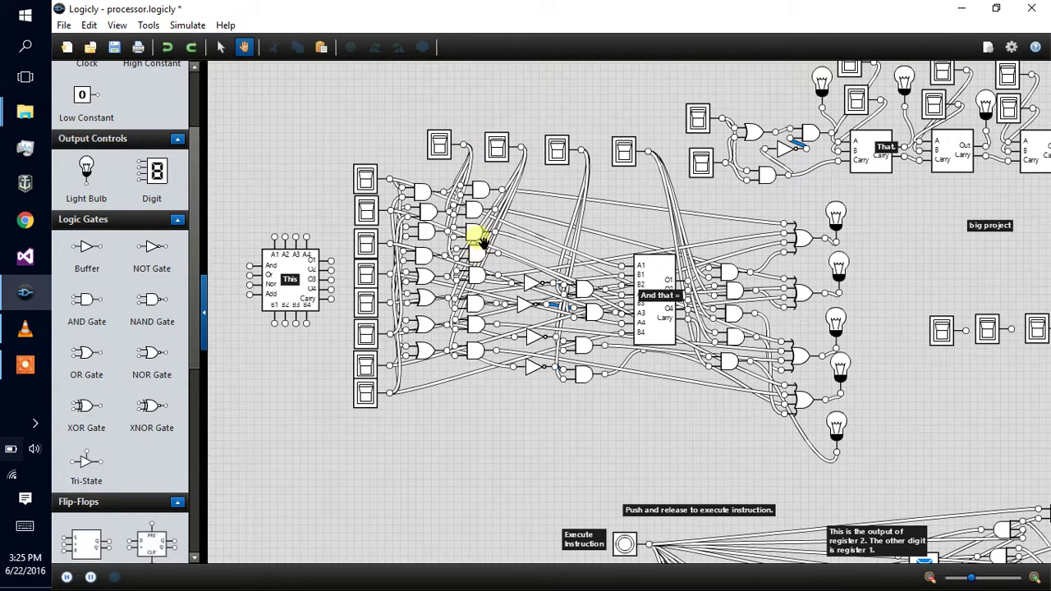
# Toggle the first and second top operation switches on and off with no inputs set.
pyautogui.click(440, 148)
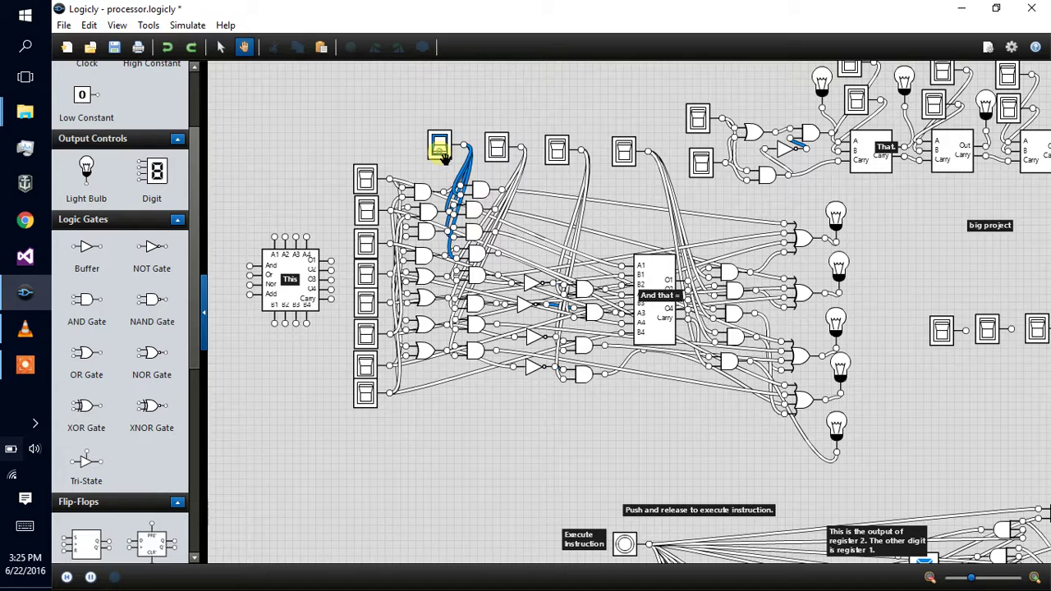
pyautogui.click(440, 149)
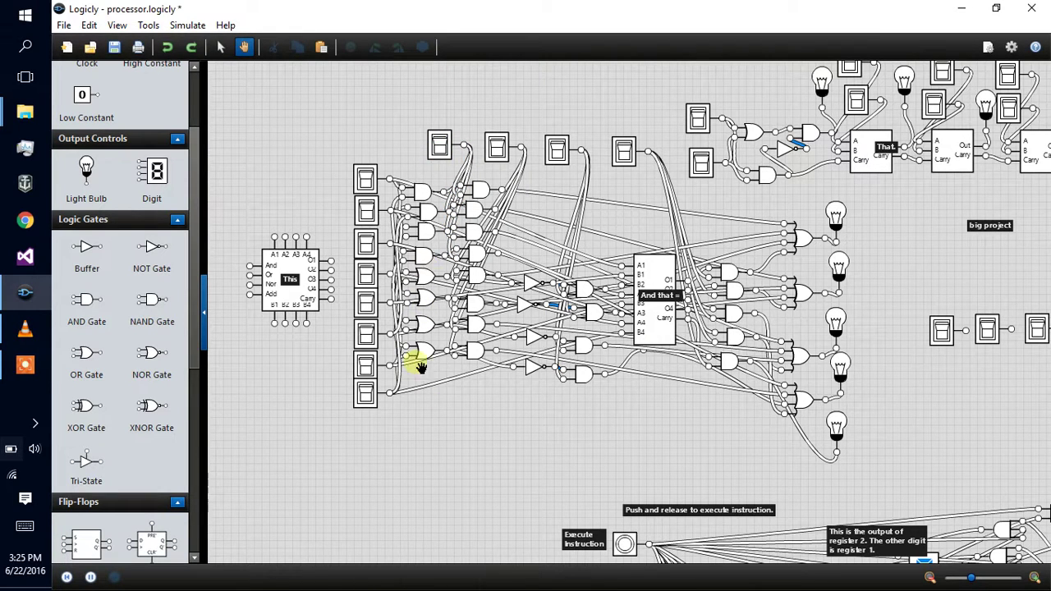
pyautogui.click(497, 148)
pyautogui.click(497, 149)
# With left input bits 2 and 5 on, test the first and second operations, then clear the inputs.
pyautogui.click(365, 304)
pyautogui.click(366, 211)
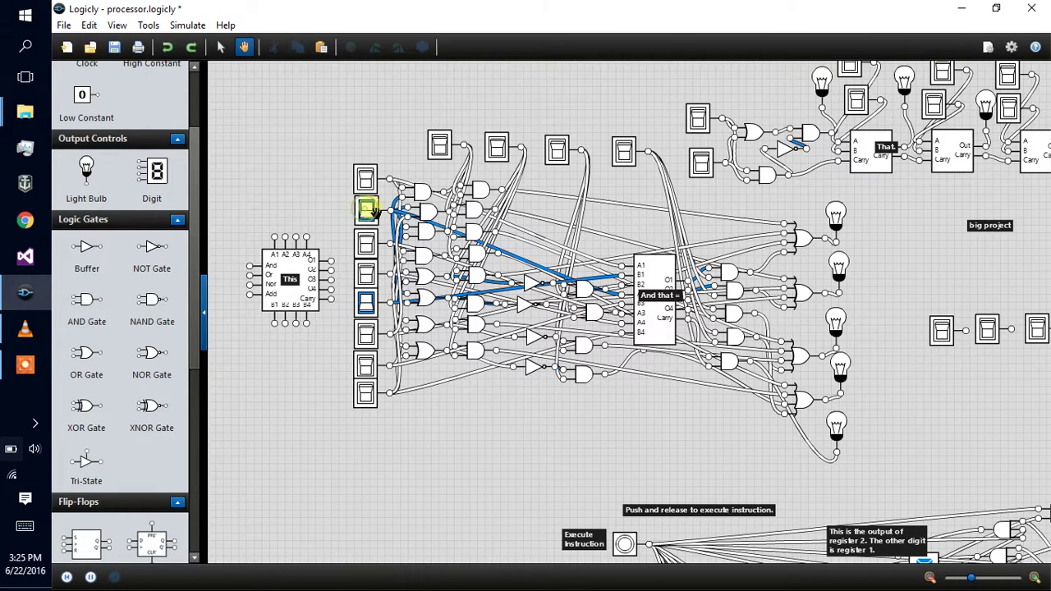
pyautogui.click(441, 148)
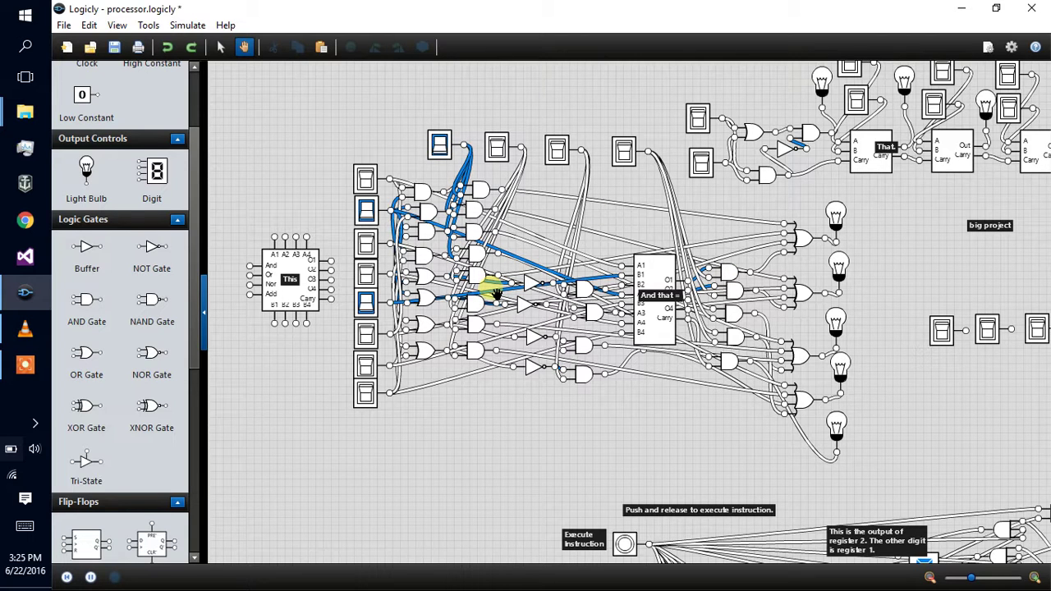
pyautogui.click(440, 148)
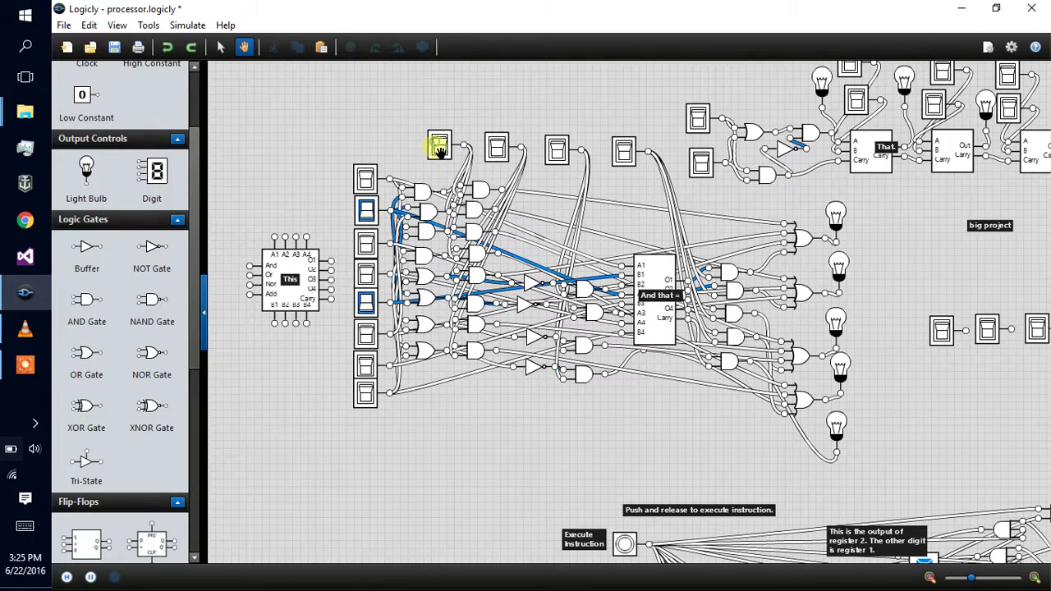
pyautogui.click(498, 152)
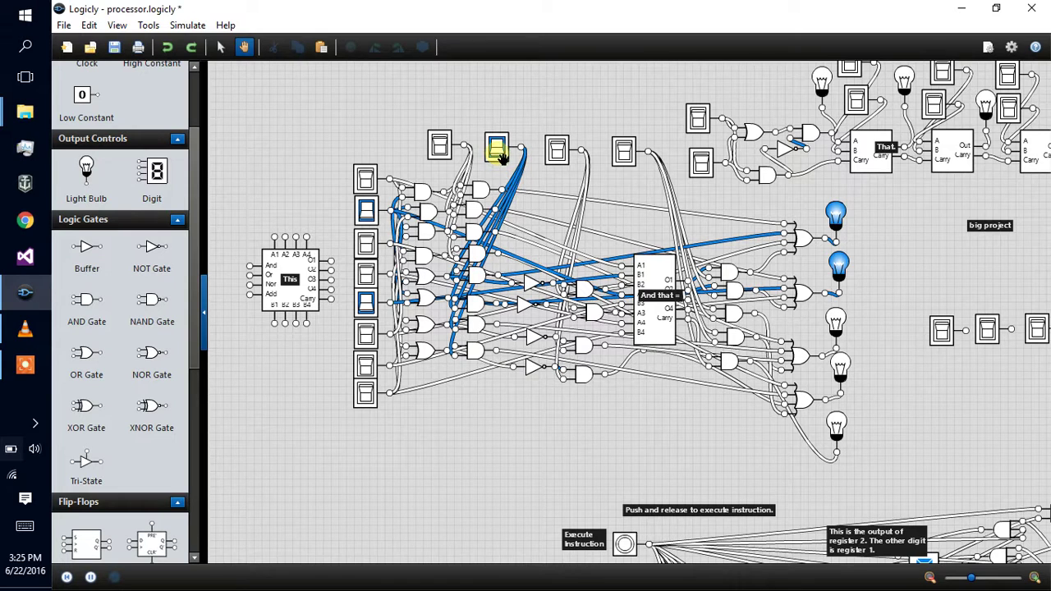
pyautogui.click(499, 152)
pyautogui.click(366, 211)
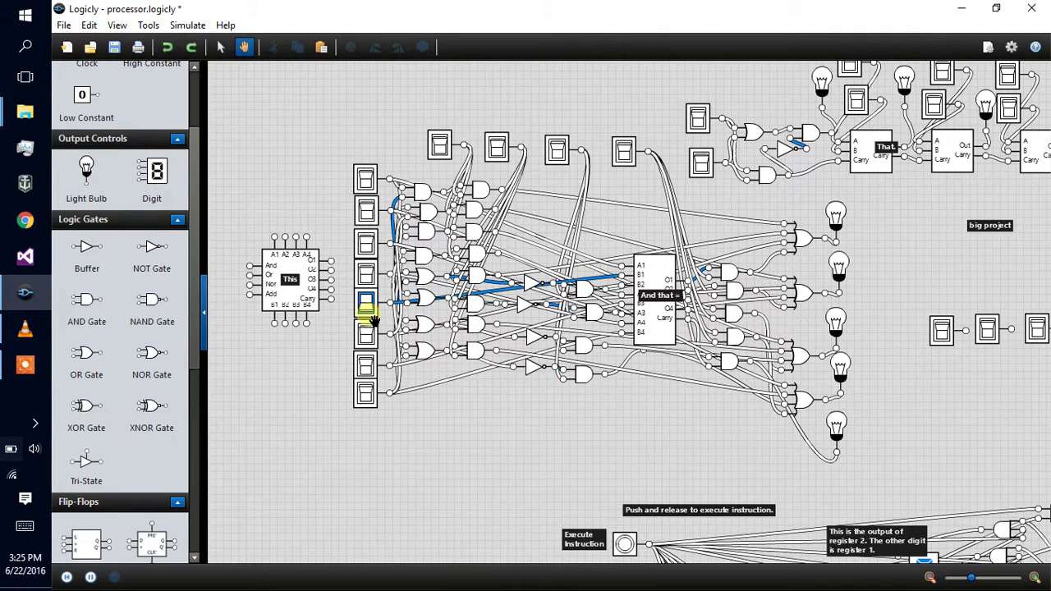
pyautogui.click(366, 304)
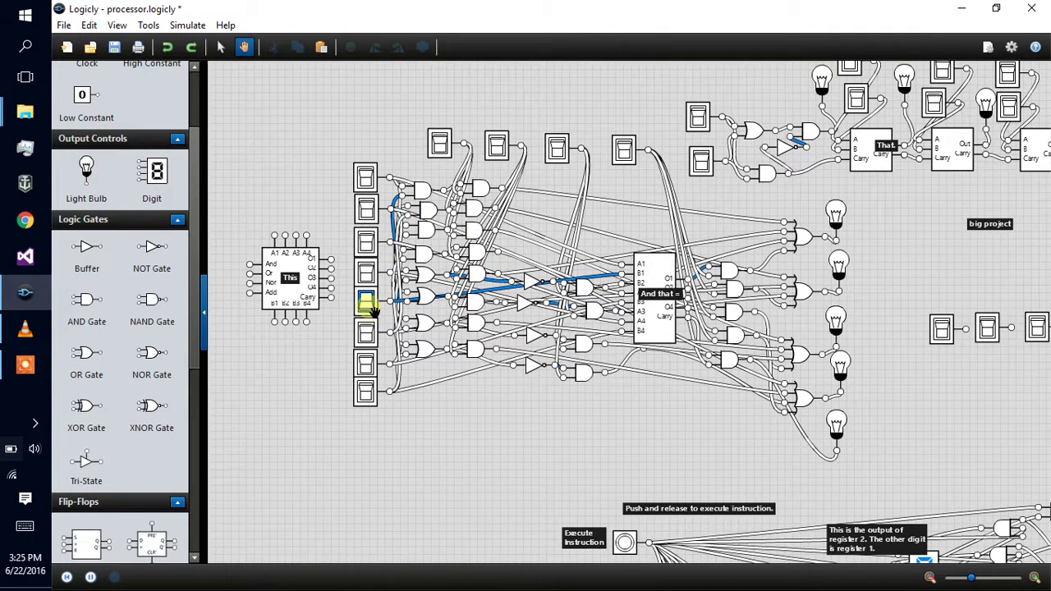
# Turn the third top switch on, lighting four of the five output bulbs.
pyautogui.click(562, 155)
pyautogui.click(560, 155)
pyautogui.click(558, 156)
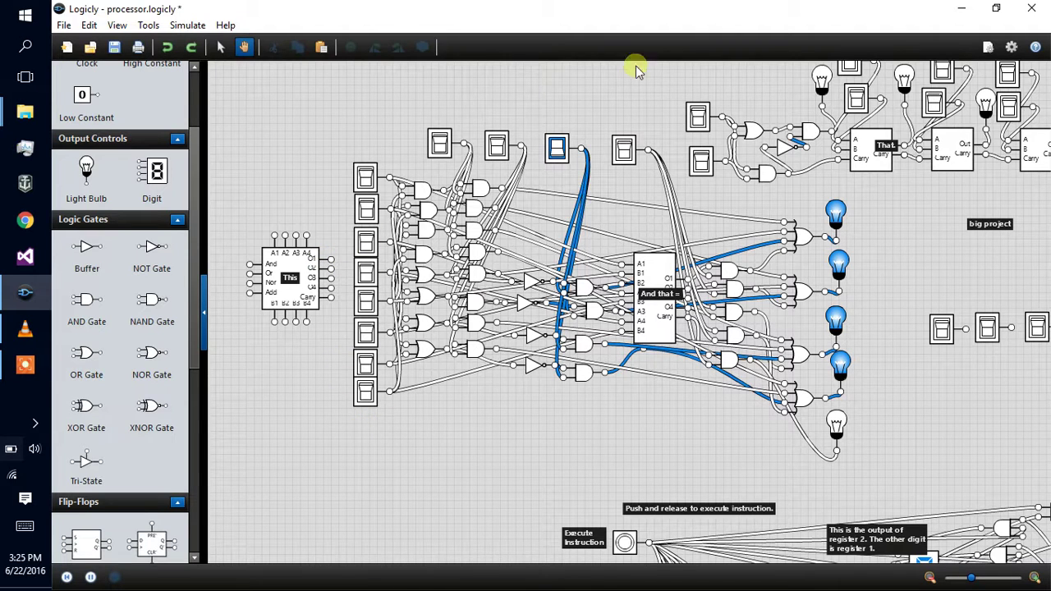
# Switch off the third operation and test the fourth with left input bits 2 and 6 on.
pyautogui.click(558, 155)
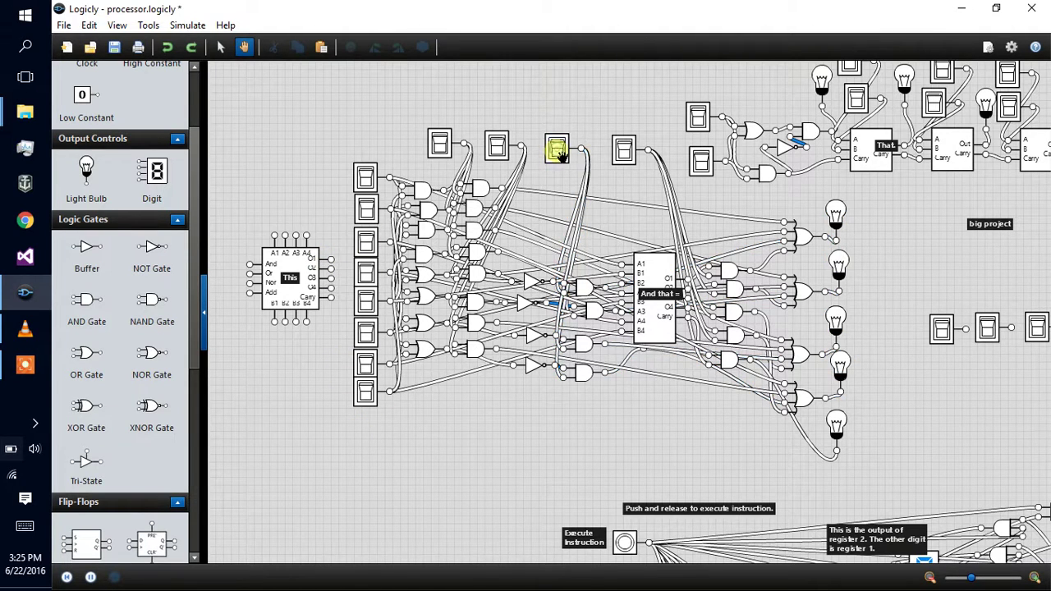
pyautogui.click(629, 154)
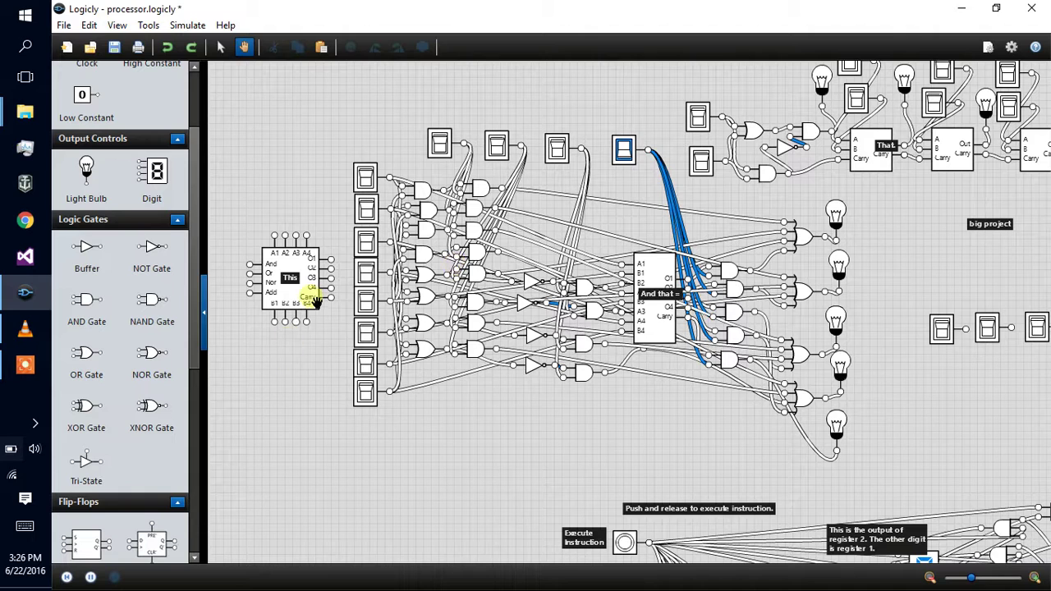
pyautogui.click(366, 208)
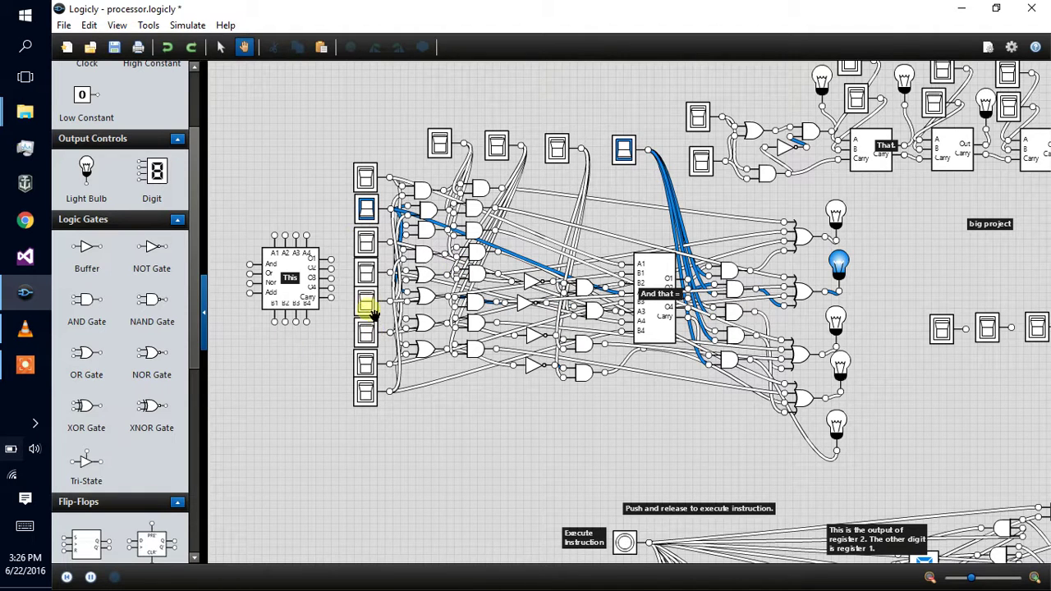
pyautogui.click(367, 335)
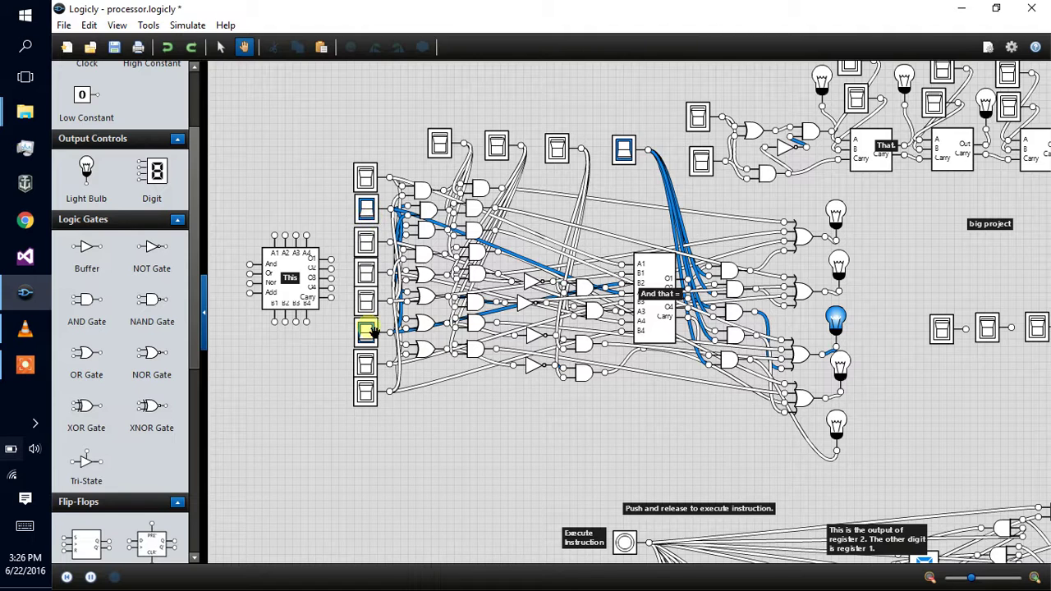
# Clear the sixth input bit and fourth switch, then pan to the chained adder circuit.
pyautogui.click(366, 333)
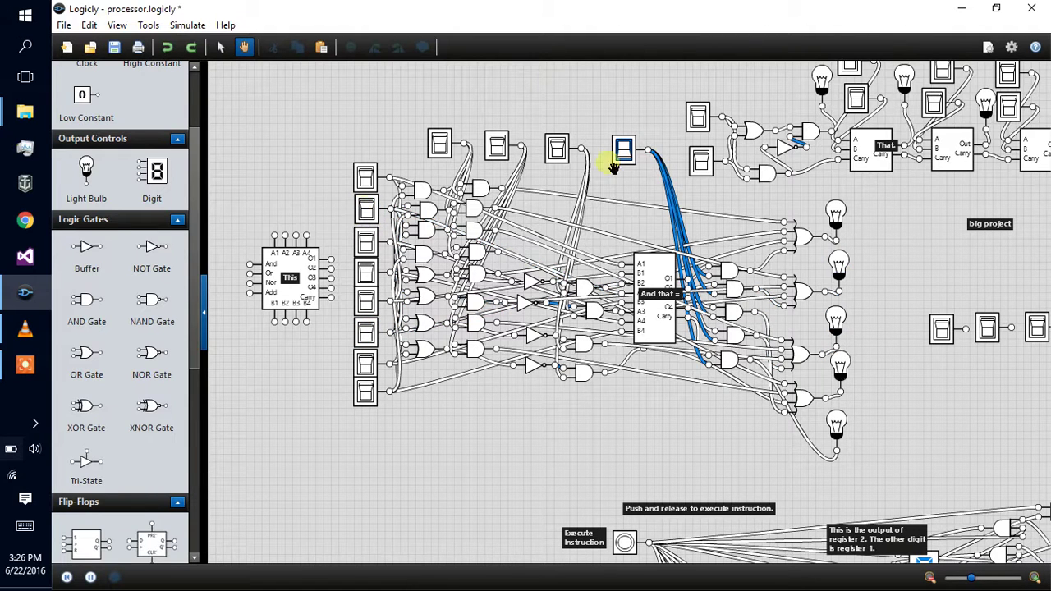
pyautogui.click(624, 150)
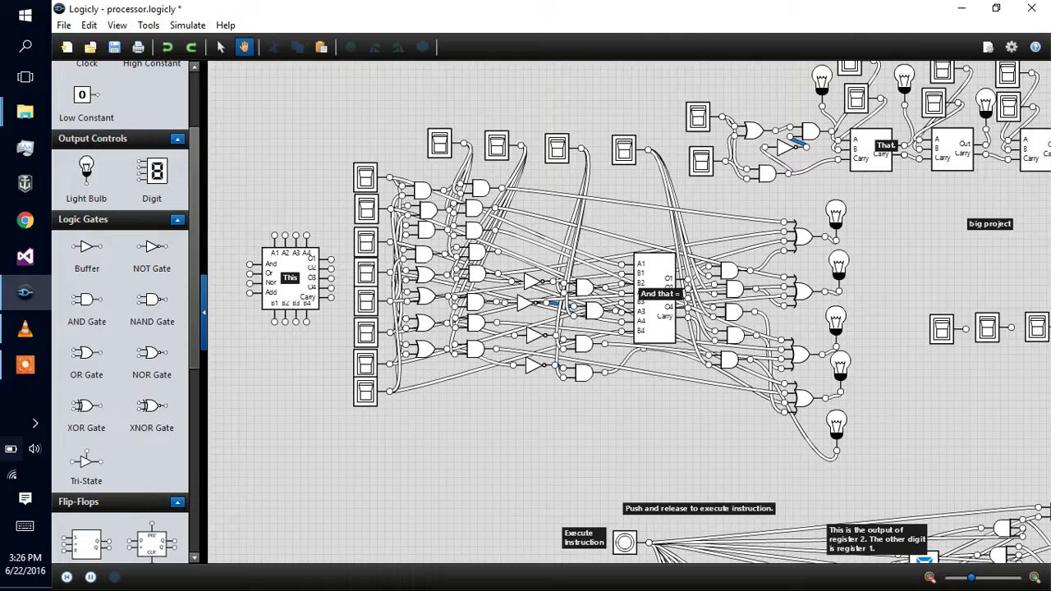
pyautogui.moveTo(641, 434); pyautogui.dragTo(464, 457)
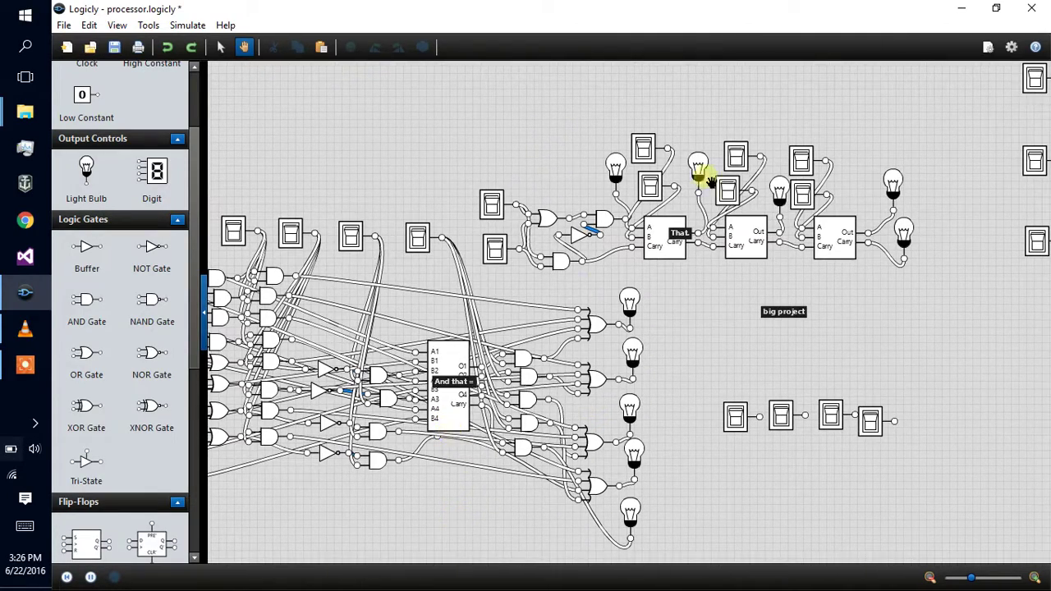